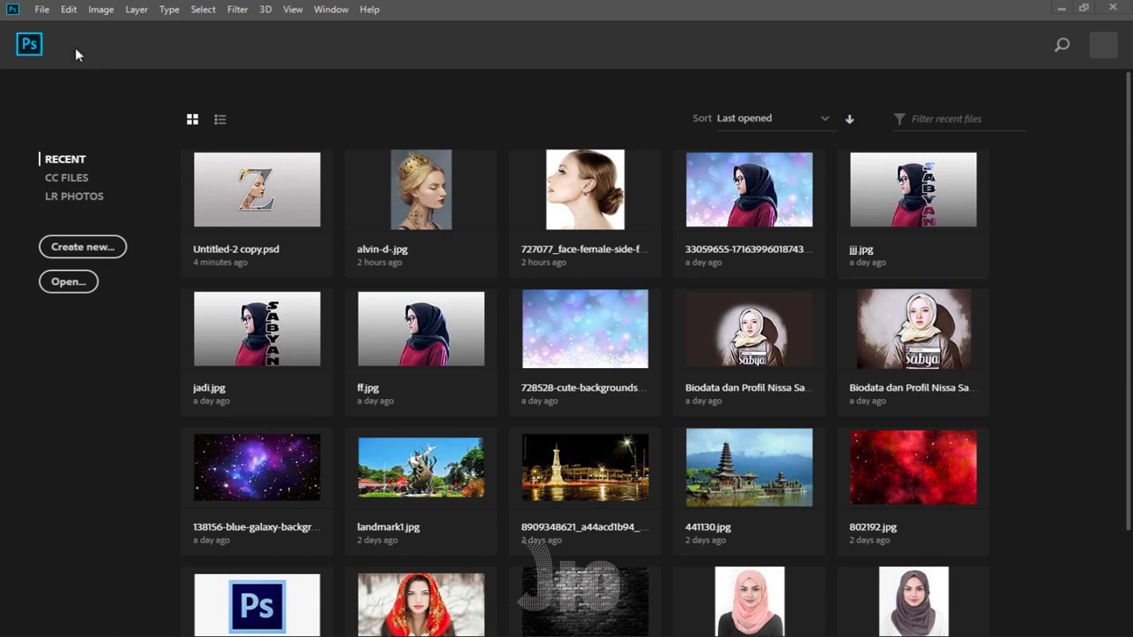
Open the alvin-d- portrait image from the transfrorm folder.
click(42, 11)
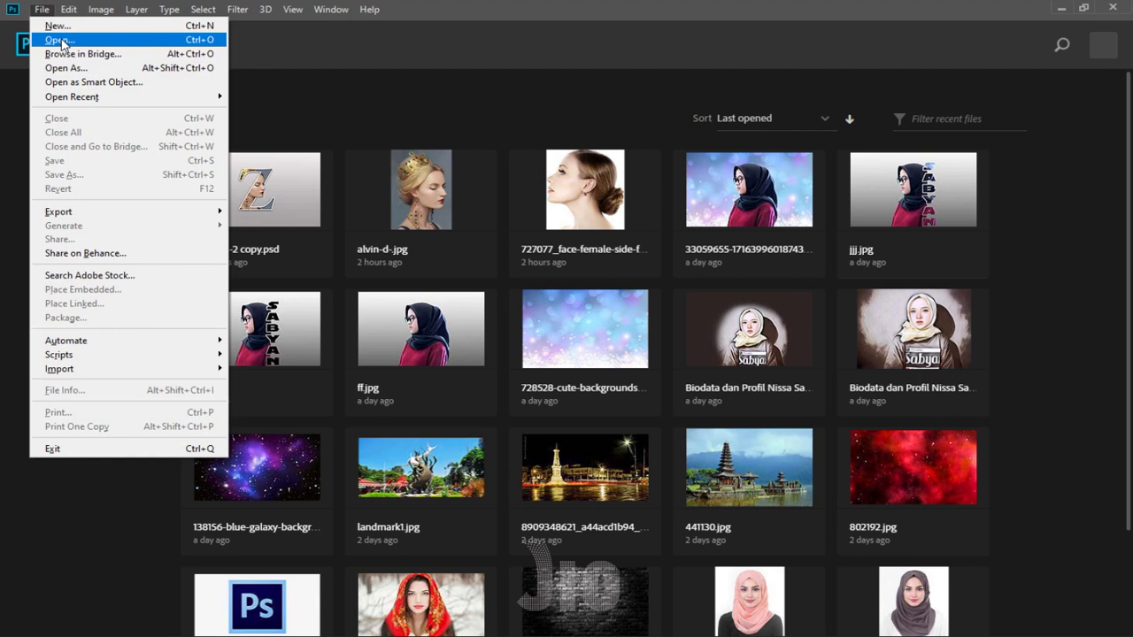
click(60, 41)
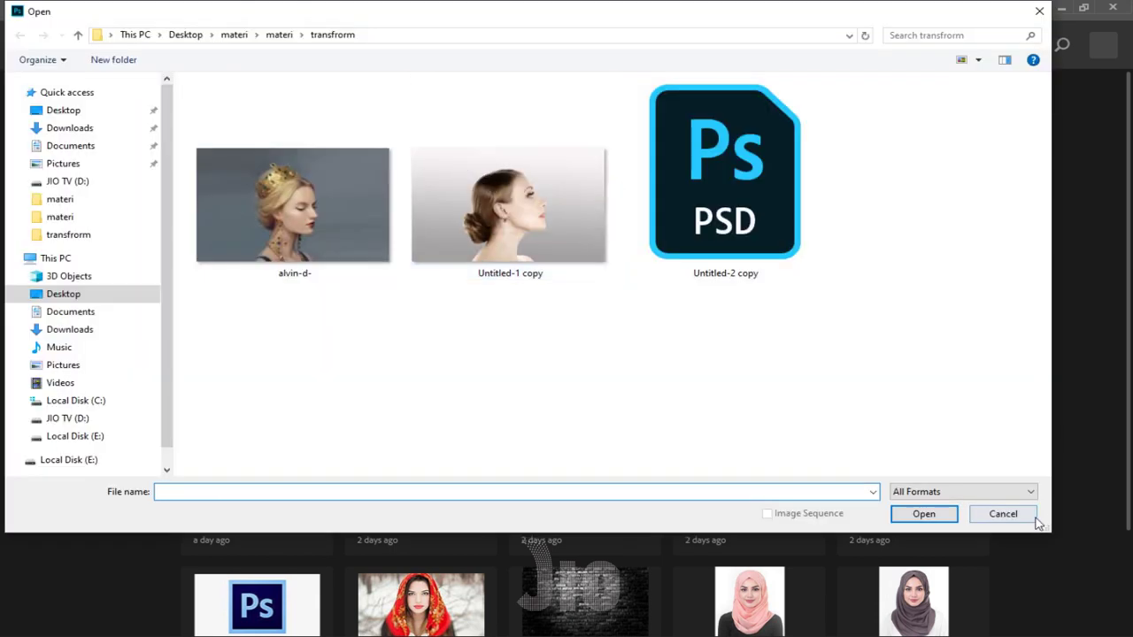
drag(1051, 532, 1129, 632)
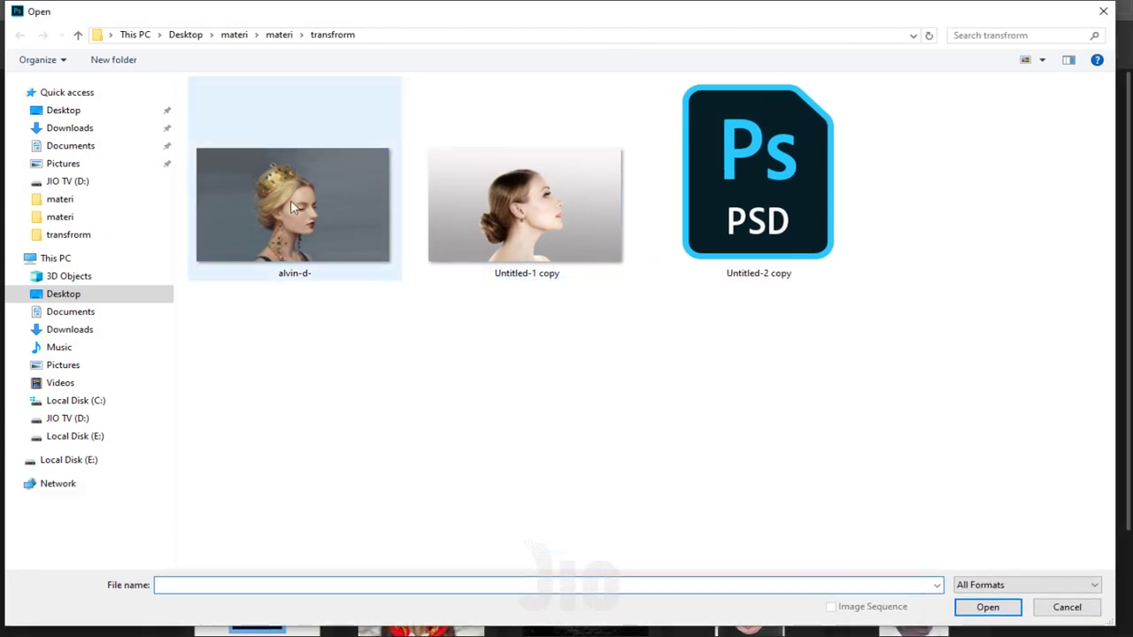
click(277, 223)
double_click(277, 223)
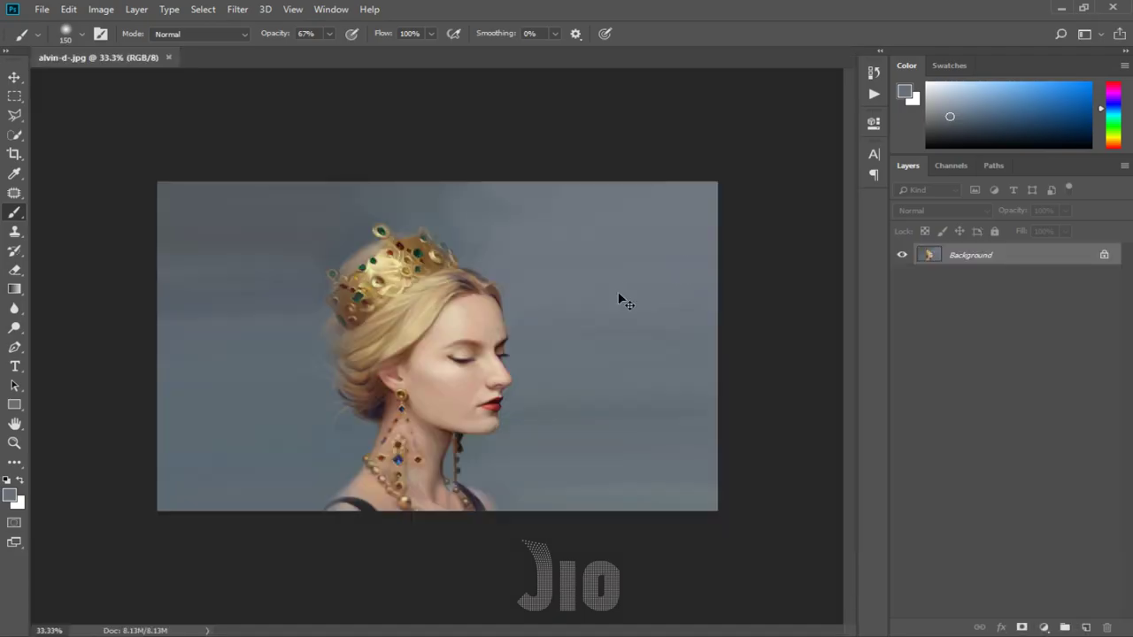
key(ctrl+plus)
key(ctrl+minus)
key(ctrl+plus)
key(ctrl+minus)
Create a new 1600 x 1000 px RGB document with a white background and a resolution of 200 pixels/inch.
key(ctrl+n)
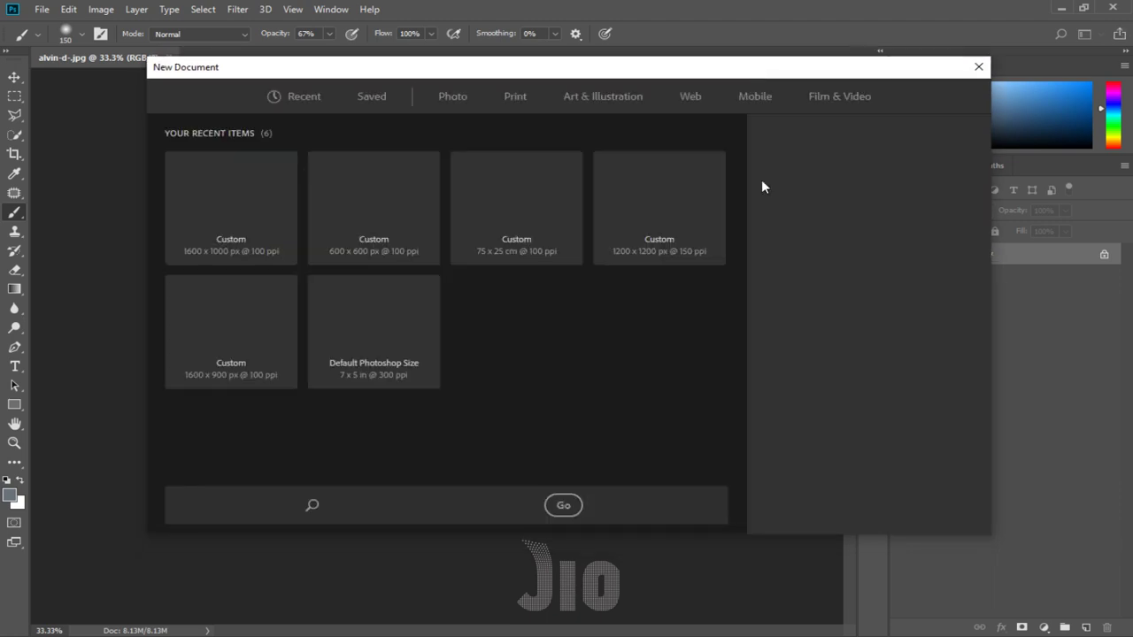
key(Tab)
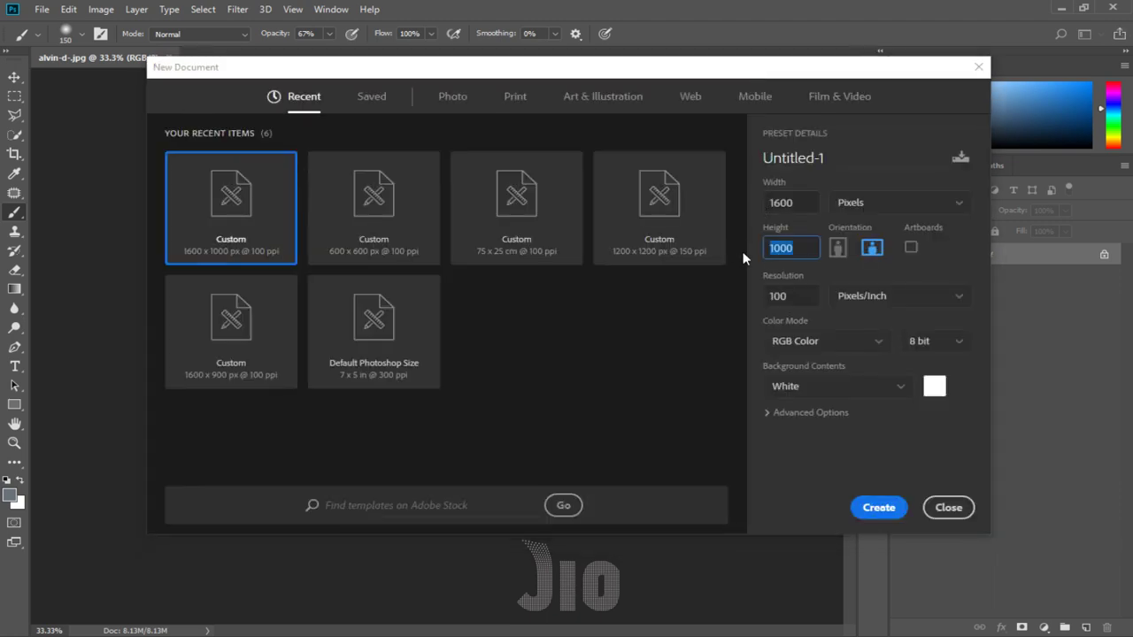
key(Tab)
text(200)
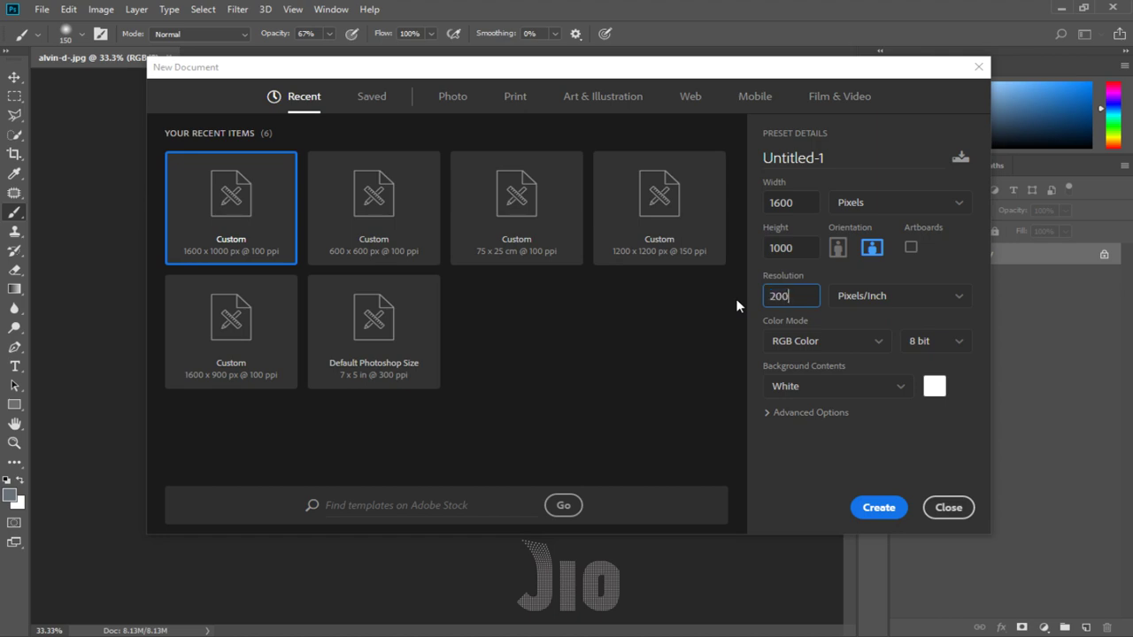
key(Return)
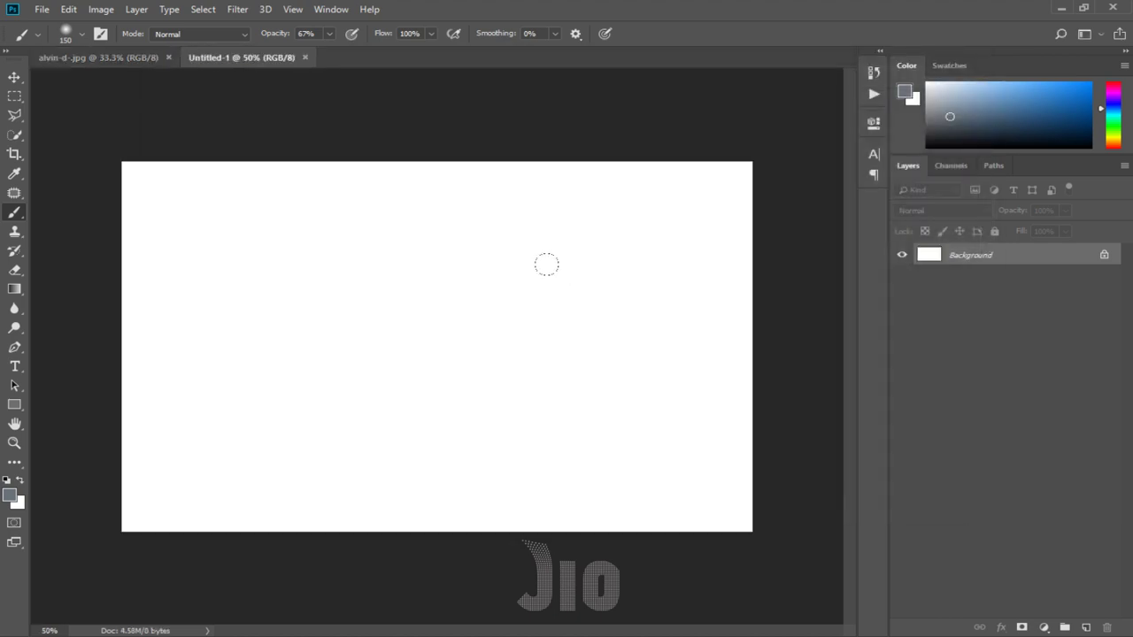
Fill the blank background with a vertical linear gradient from near-white at the top to grey at the bottom.
click(15, 289)
click(39, 292)
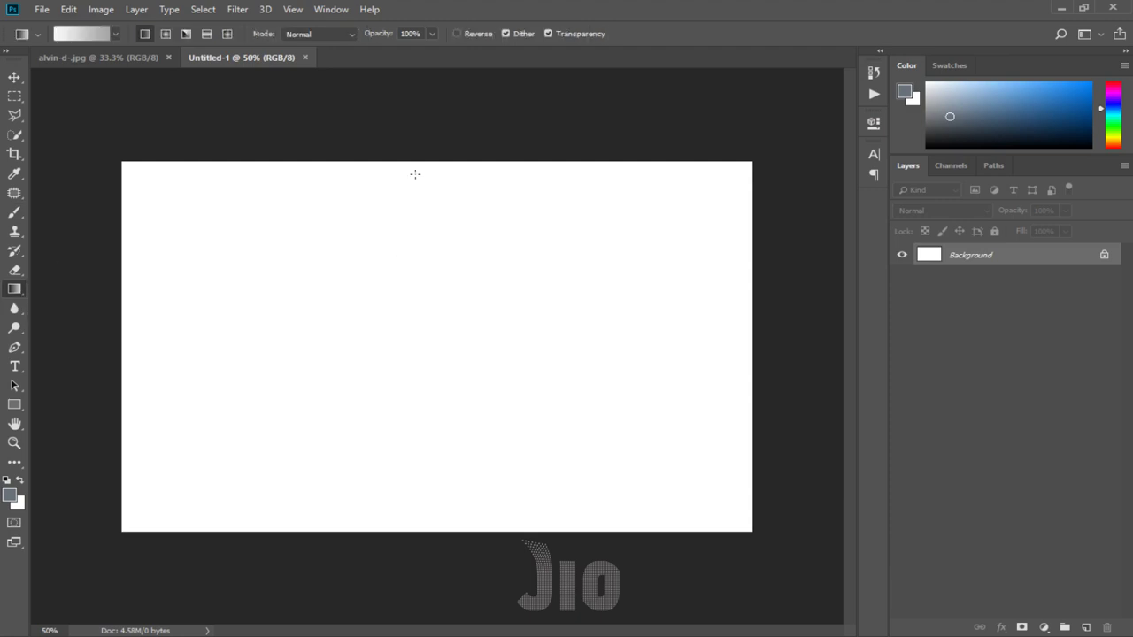
drag(422, 165, 414, 506)
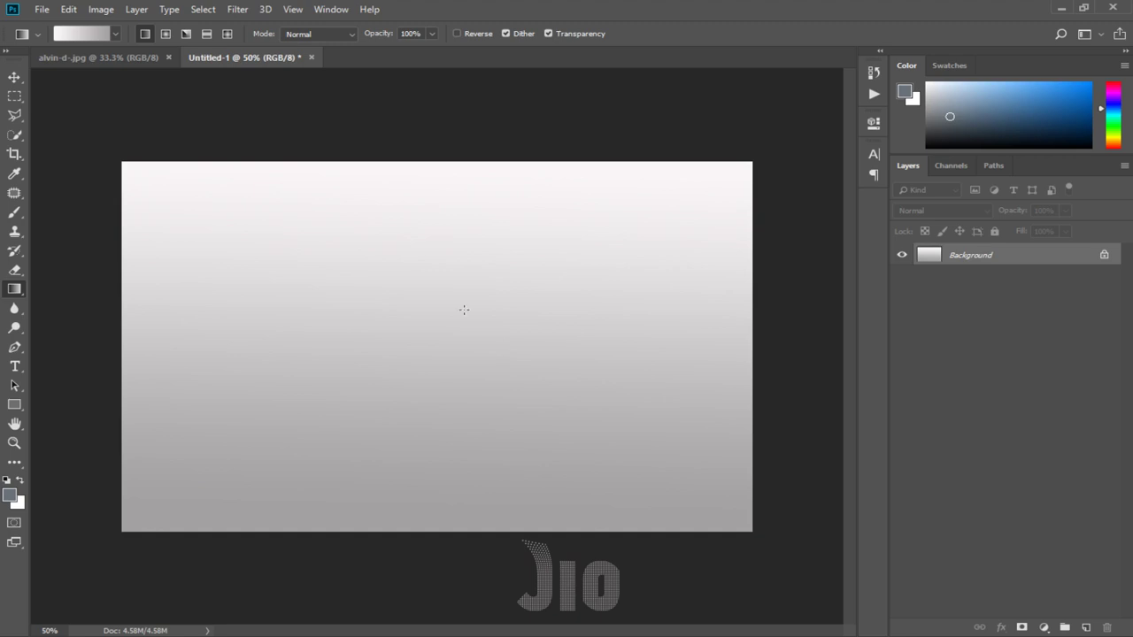
click(94, 59)
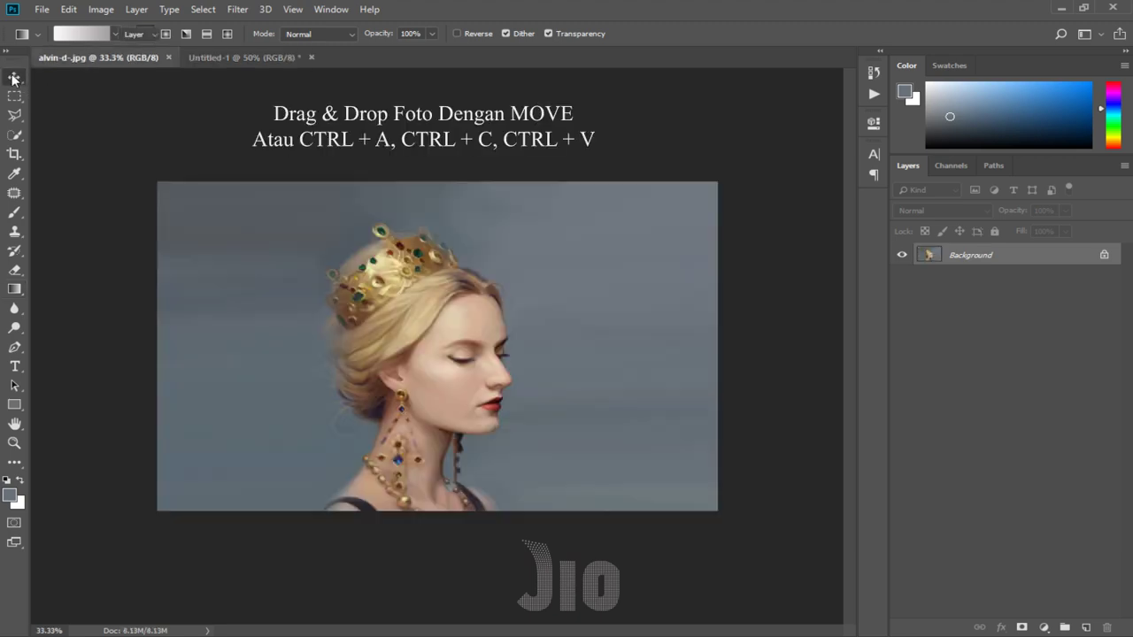
click(14, 77)
drag(335, 233, 450, 335)
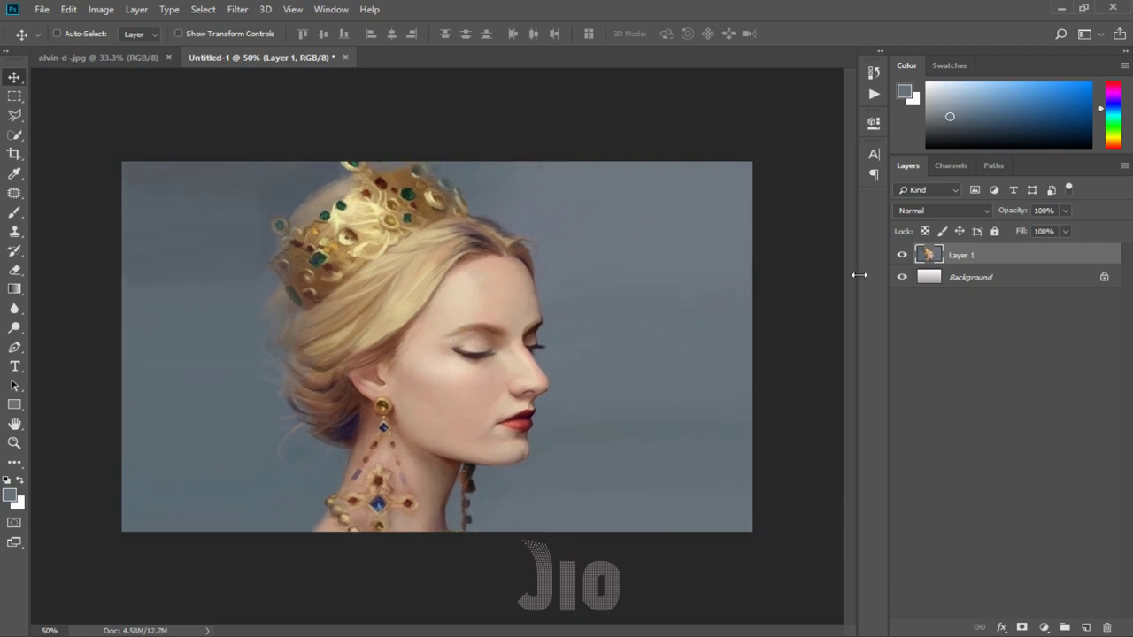
Rename the portrait layer MODEL and hide it.
double_click(958, 255)
text(MODEL)
key(Return)
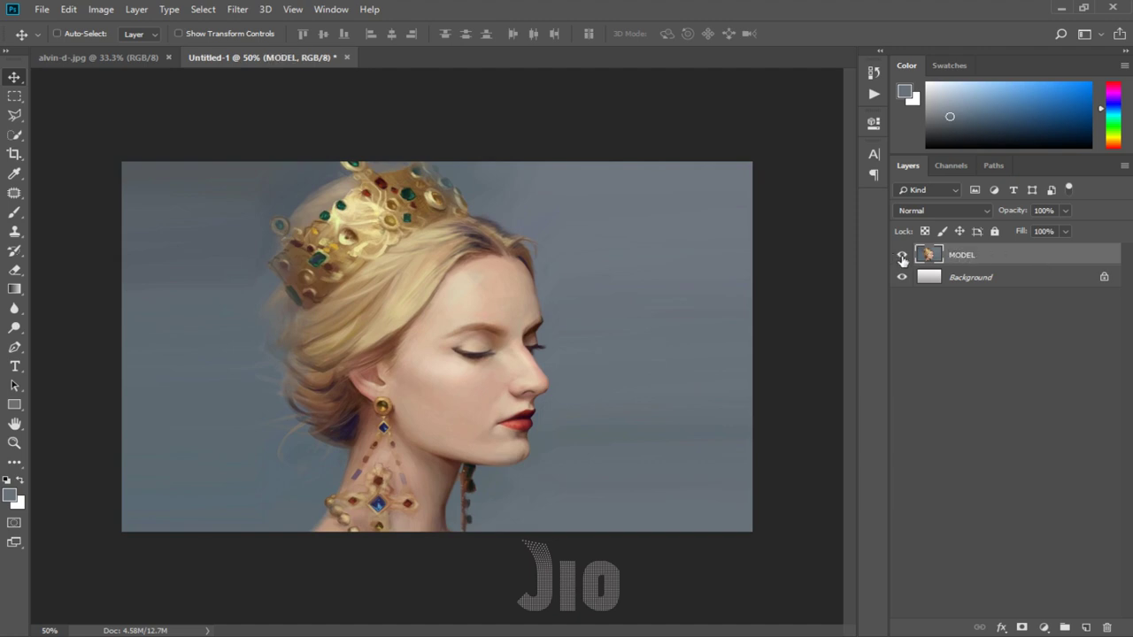
click(901, 256)
click(902, 257)
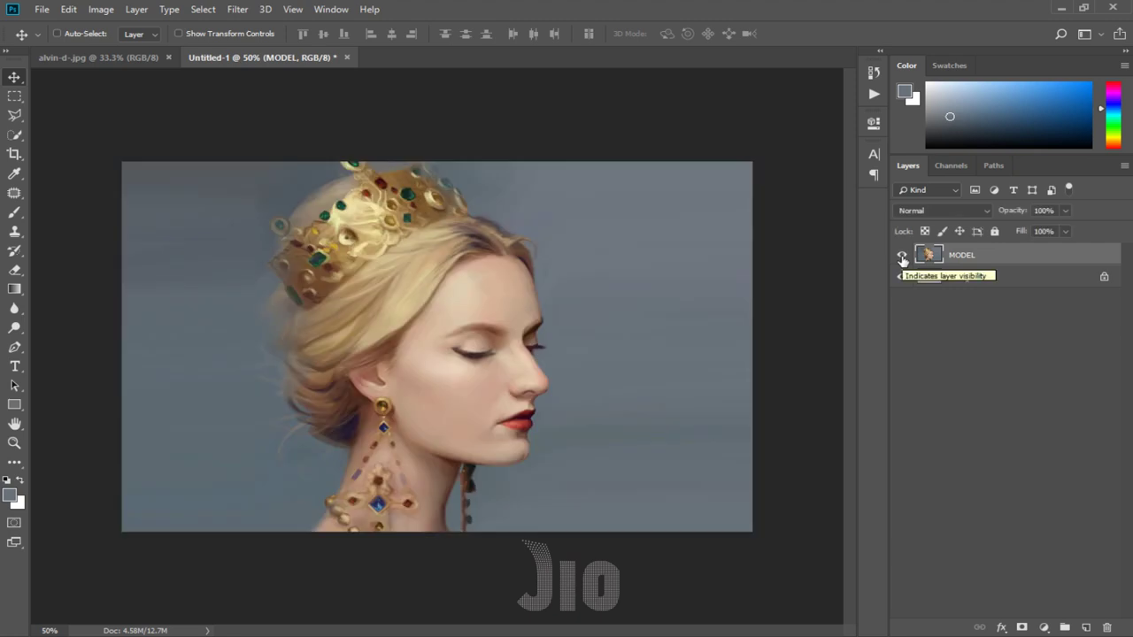
click(902, 257)
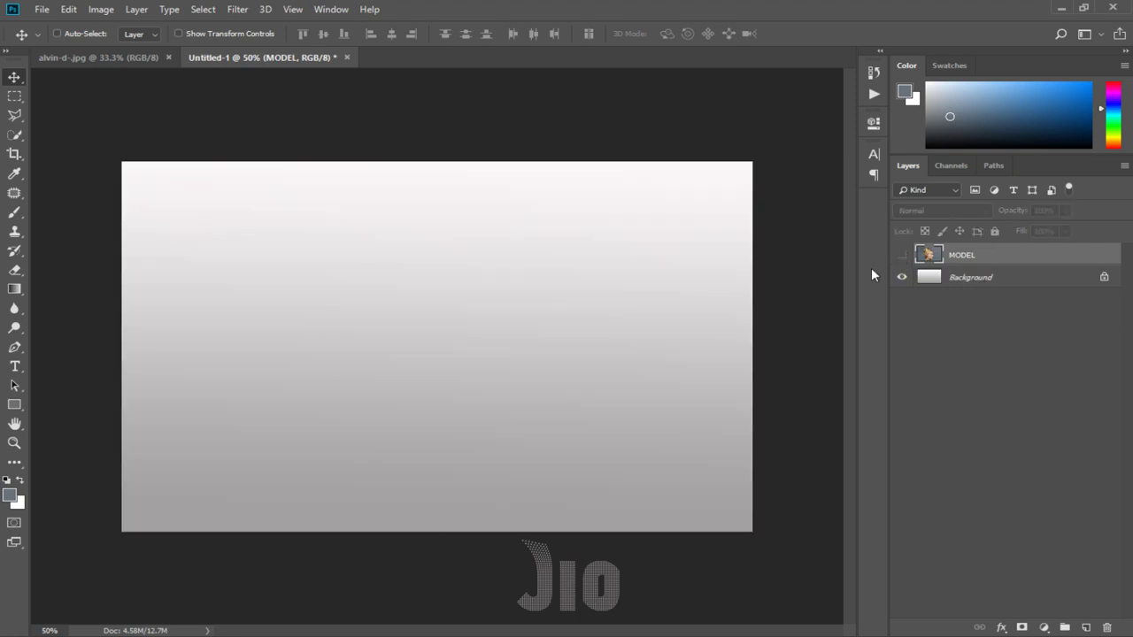
Add a horizontal text layer with the letter Z in Bell MT Bold near the middle of the canvas.
click(15, 370)
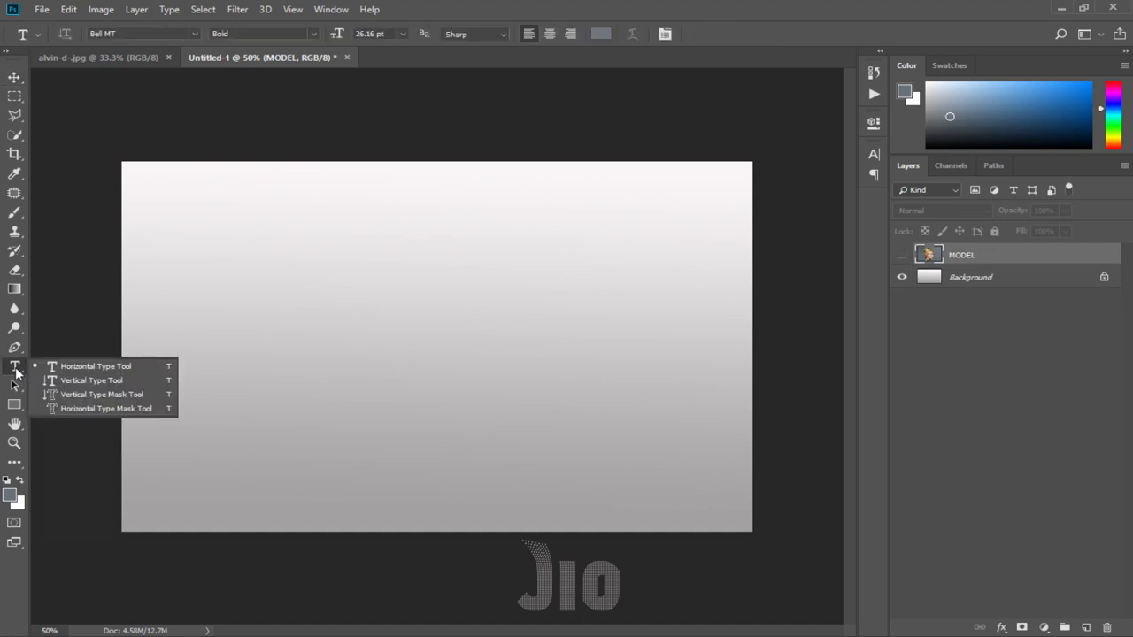
click(71, 368)
click(396, 329)
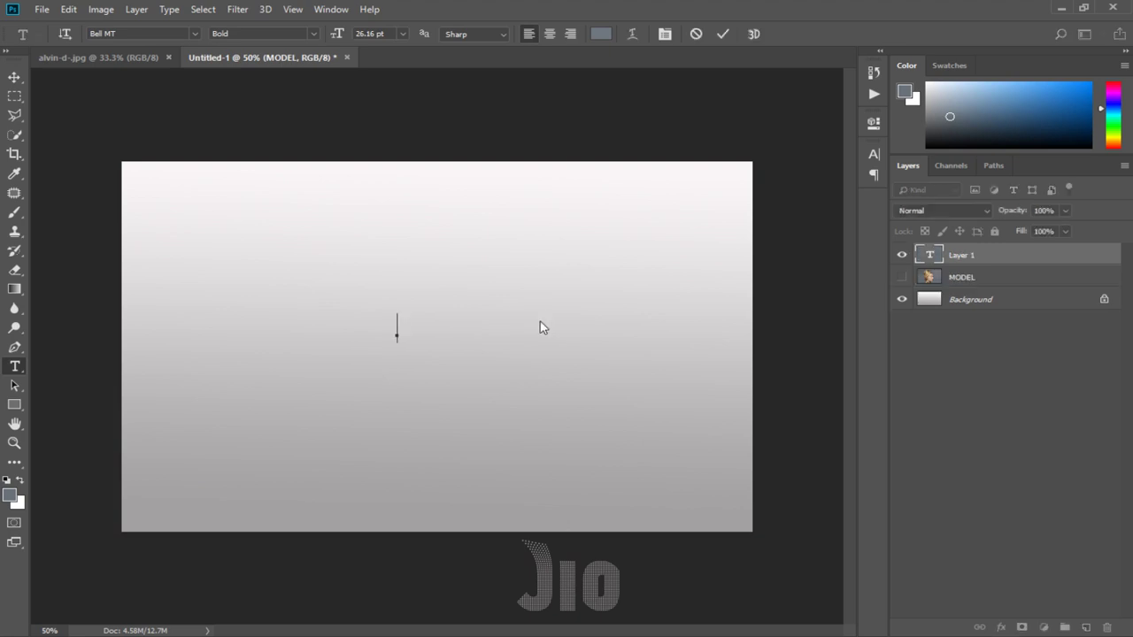
text(Z)
key(ctrl+a)
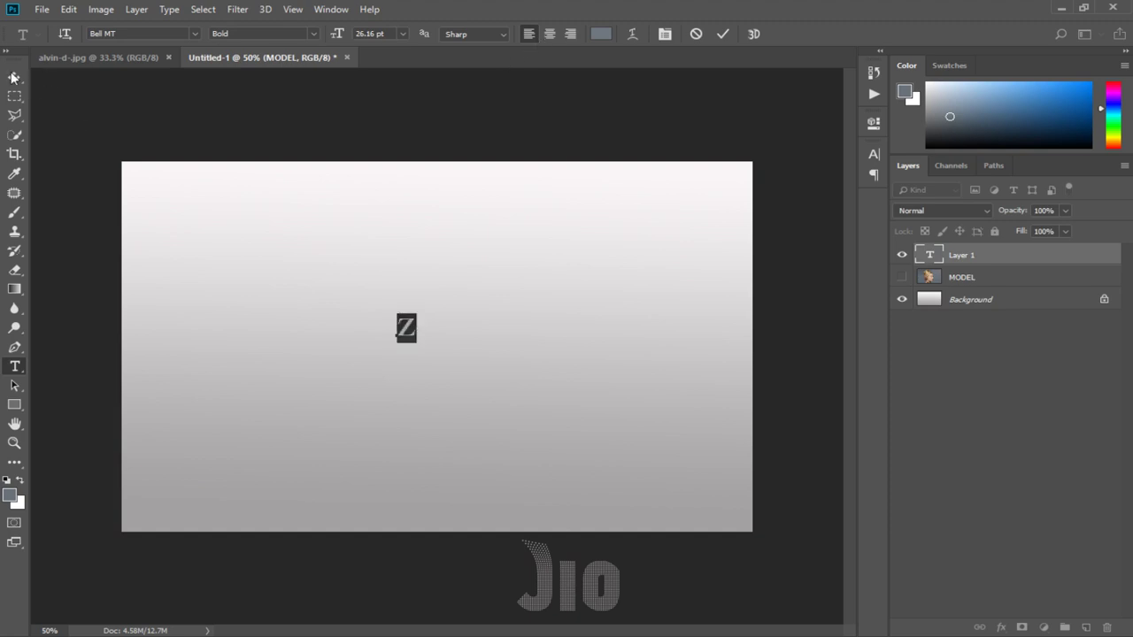
click(13, 77)
Enlarge the letter Z with Free Transform to a box of about 2.8 x 4.7 in and centre it on the canvas.
key(ctrl+t)
drag(418, 309, 534, 148)
drag(480, 225, 432, 344)
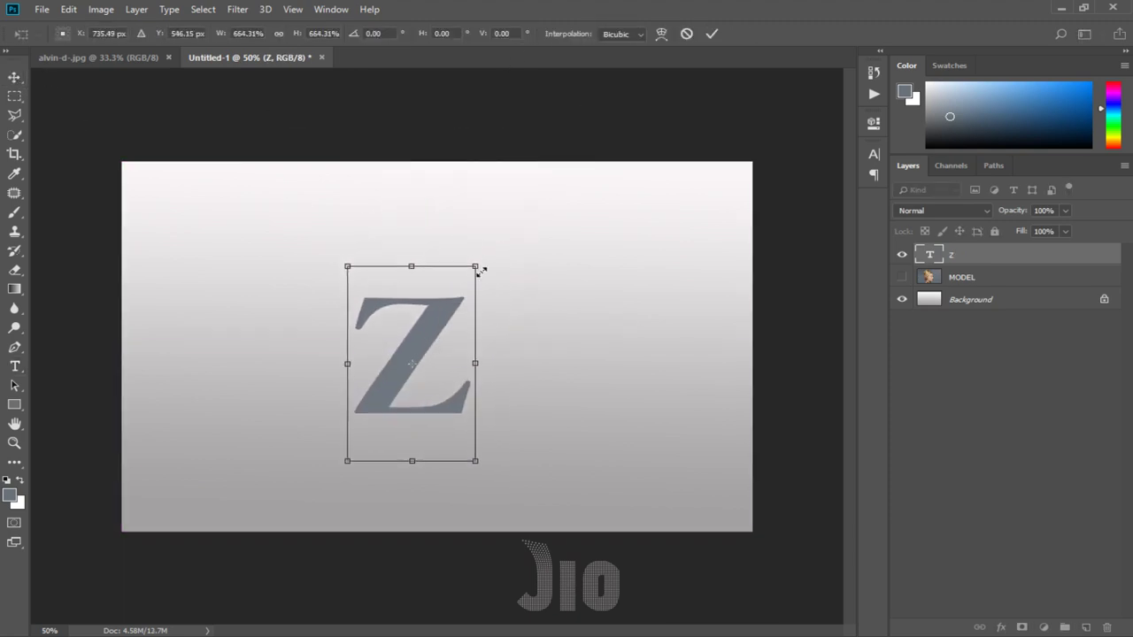
drag(480, 270, 554, 152)
drag(500, 220, 476, 279)
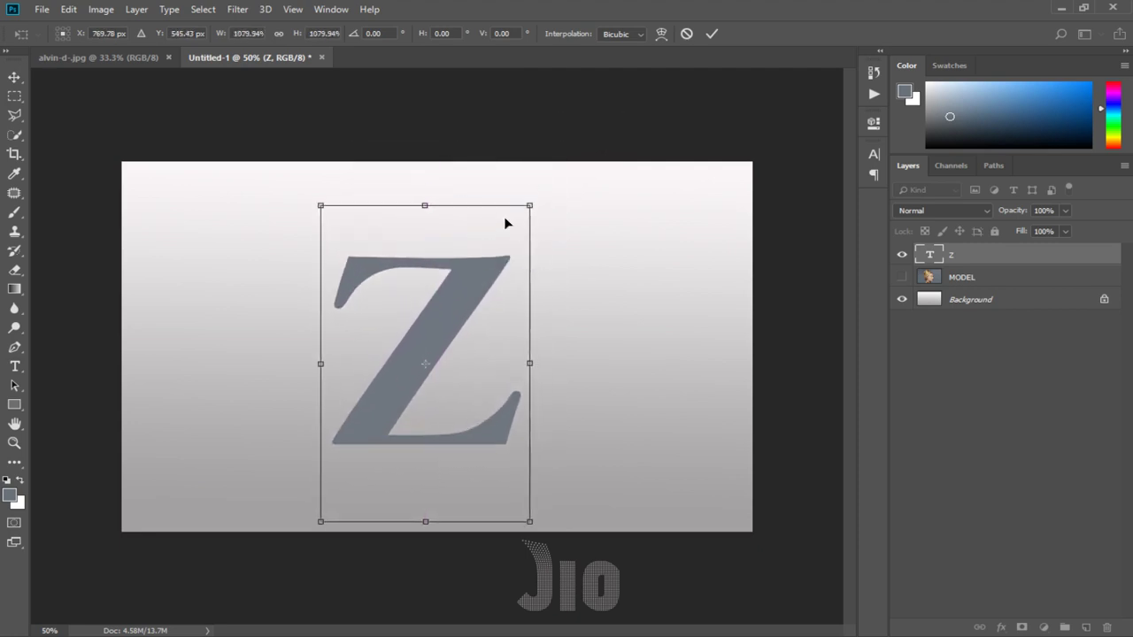
drag(425, 205, 424, 192)
drag(529, 192, 549, 177)
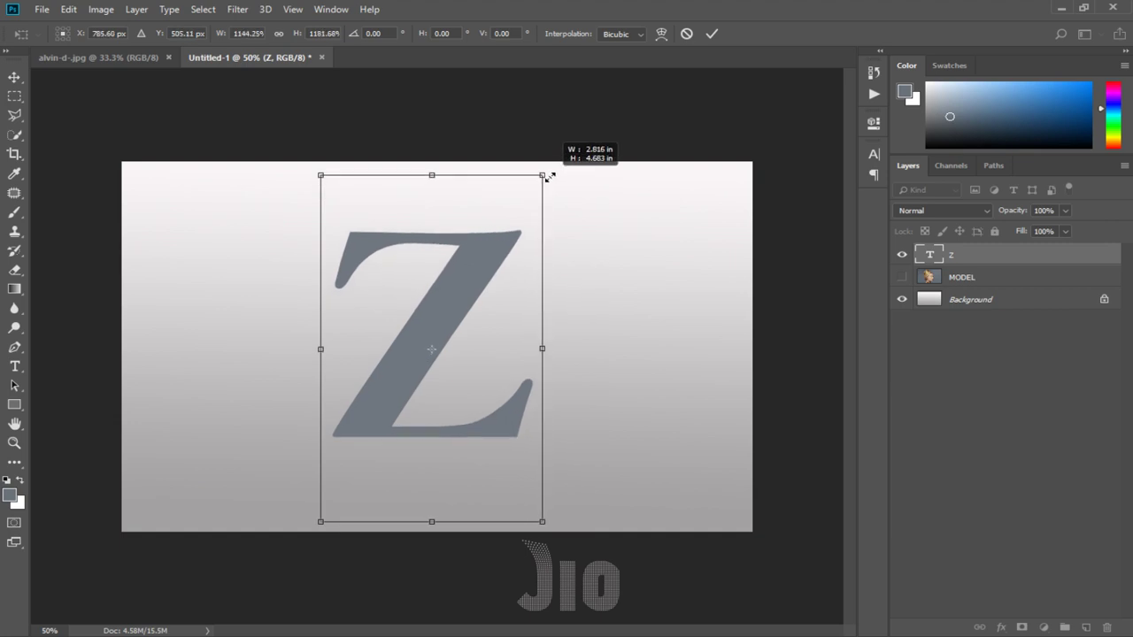
drag(502, 230, 508, 247)
key(Return)
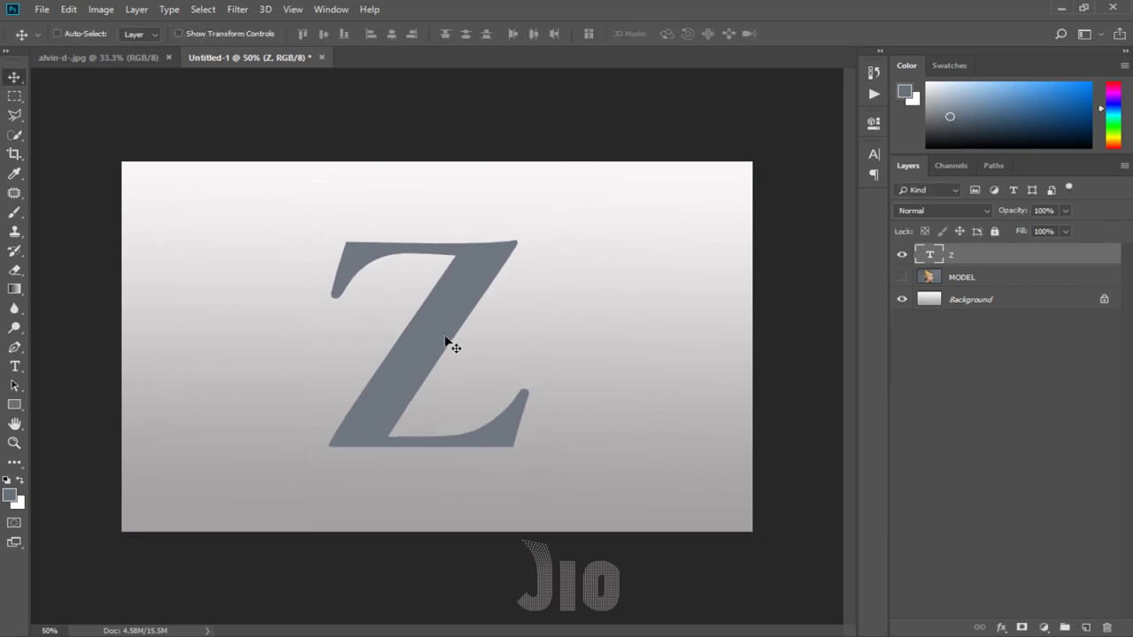
drag(448, 344, 448, 344)
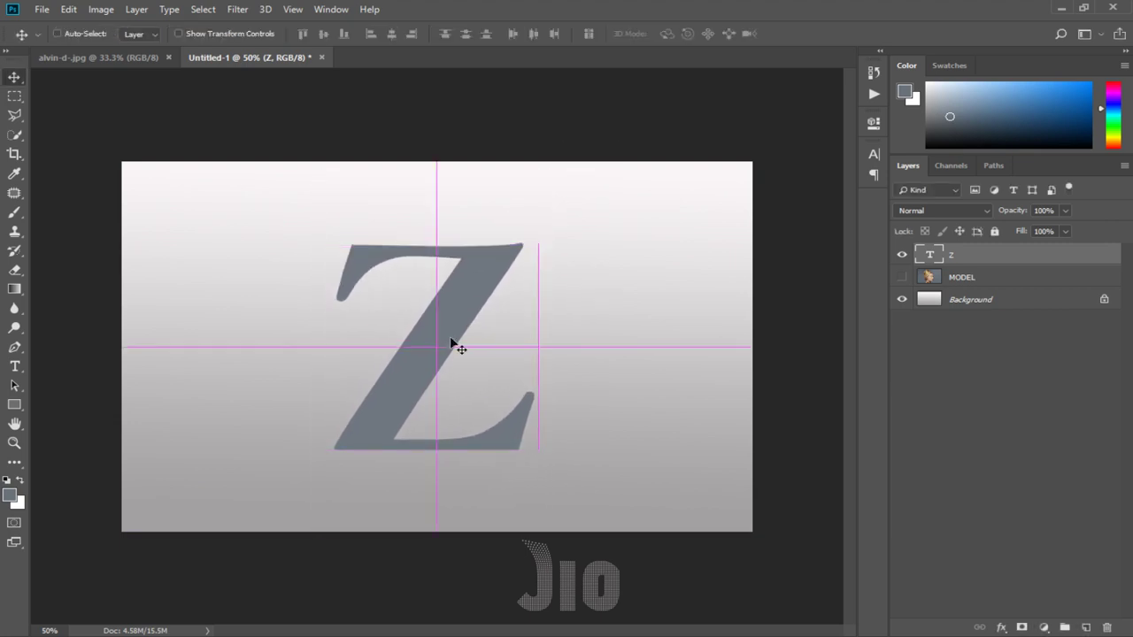
Show the MODEL layer and move it above the Z text layer.
click(900, 277)
click(995, 285)
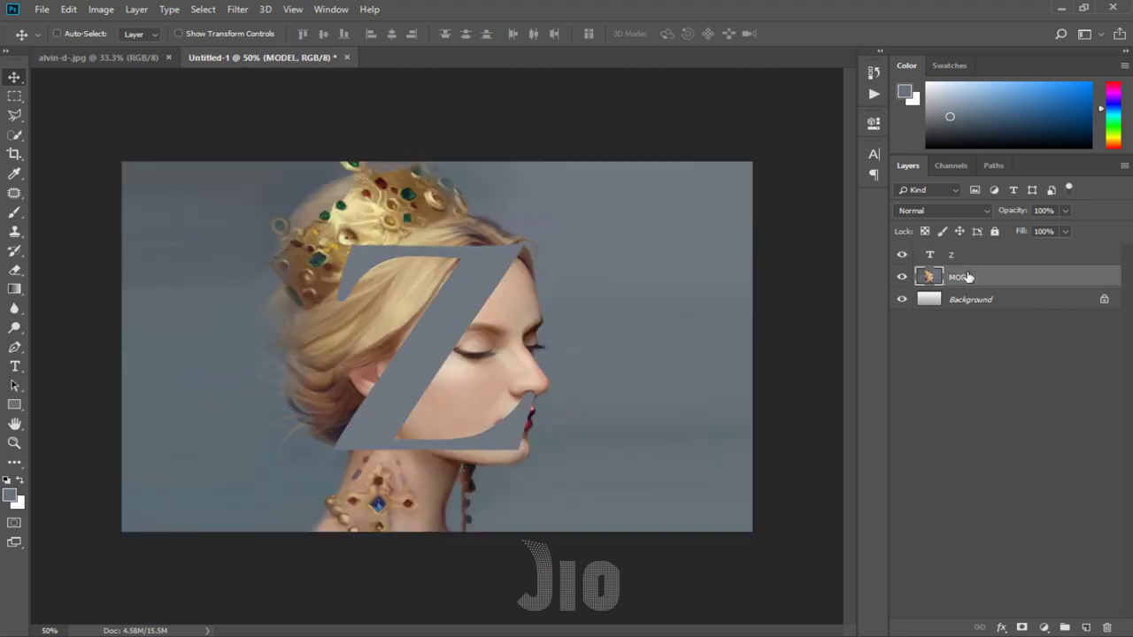
drag(968, 277, 971, 255)
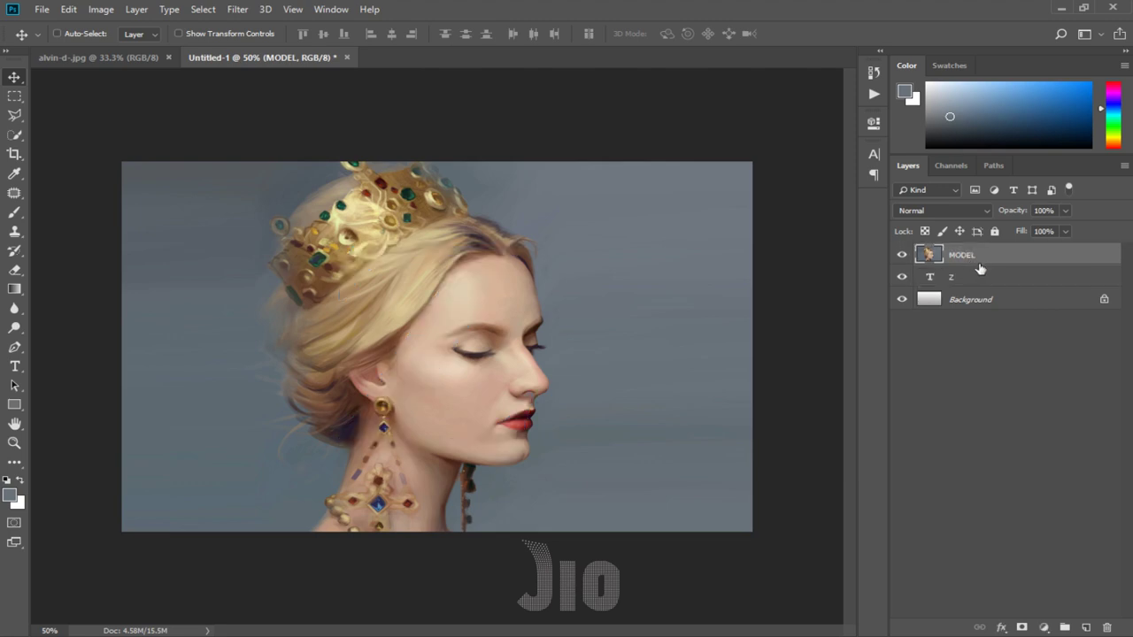
Lower the MODEL layer's opacity to 68%.
click(1064, 231)
drag(1065, 229, 1043, 231)
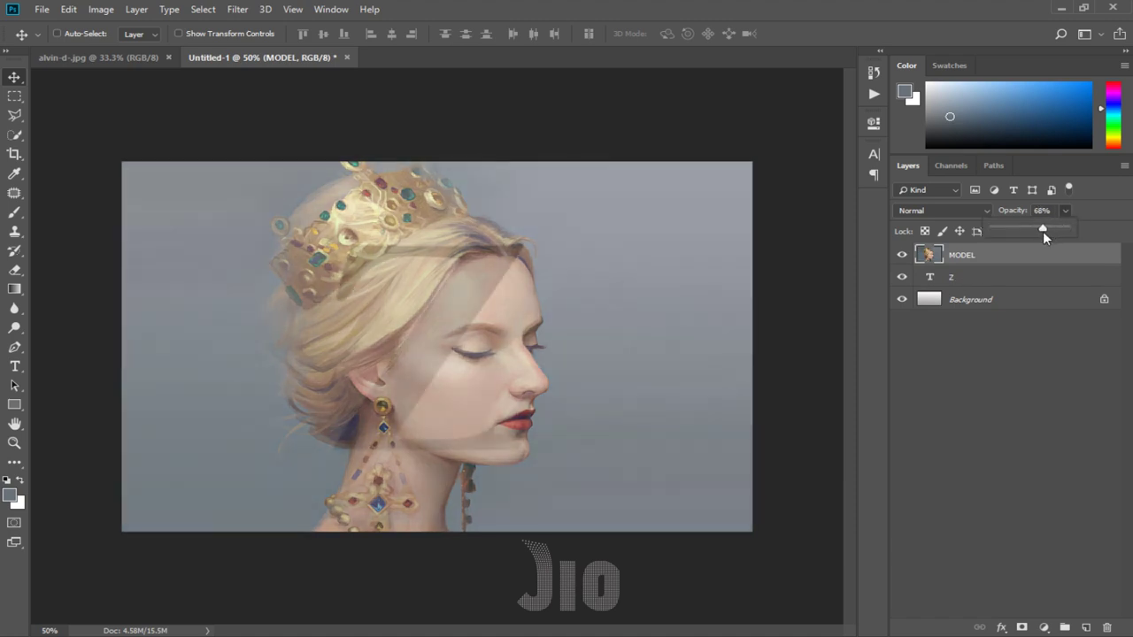
click(765, 234)
Scale the MODEL portrait down to about 56% with Free Transform and position the woman's head and neck over the letter Z.
key(ctrl)
key(ctrl+t)
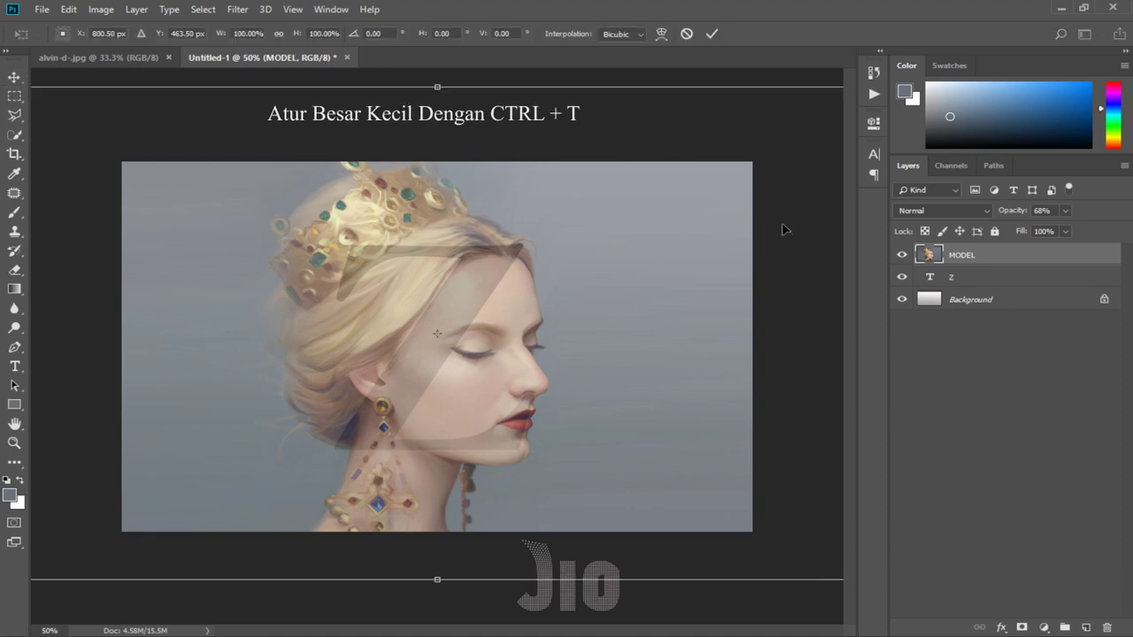
key(ctrl+minus)
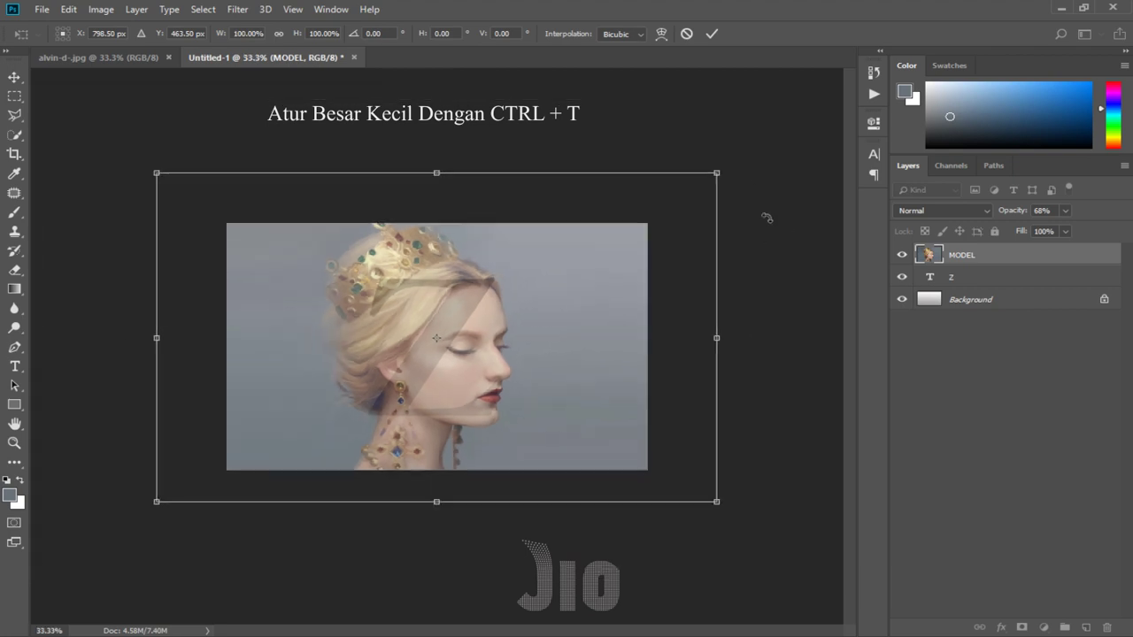
drag(723, 176, 573, 277)
drag(514, 339, 583, 297)
key(ctrl+plus)
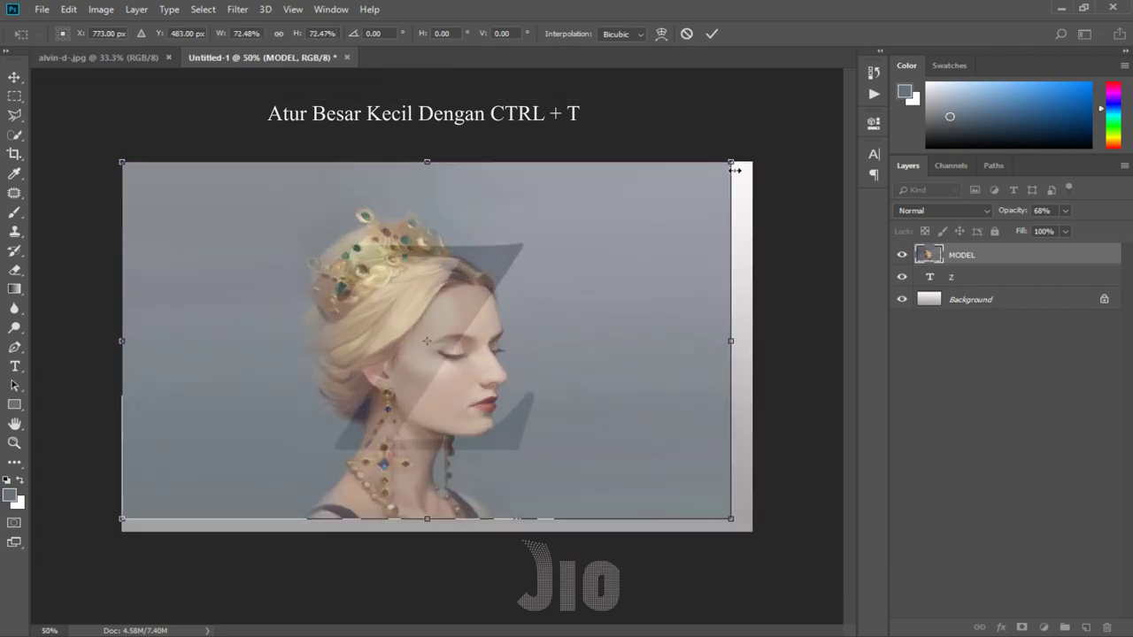
drag(734, 163, 719, 172)
drag(632, 247, 642, 227)
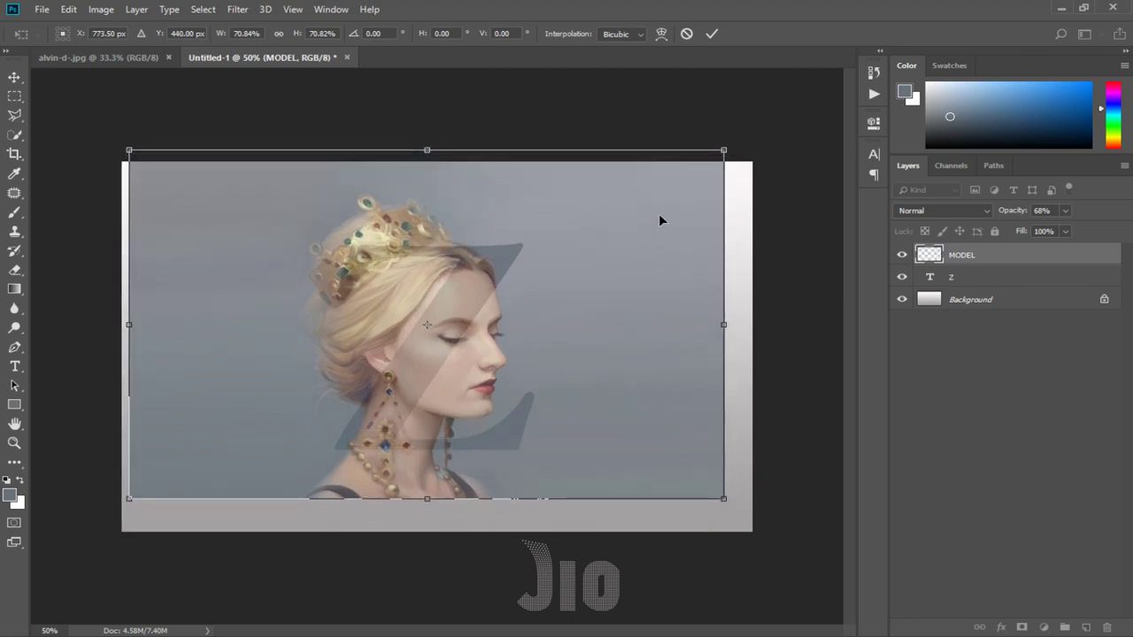
drag(724, 153, 647, 215)
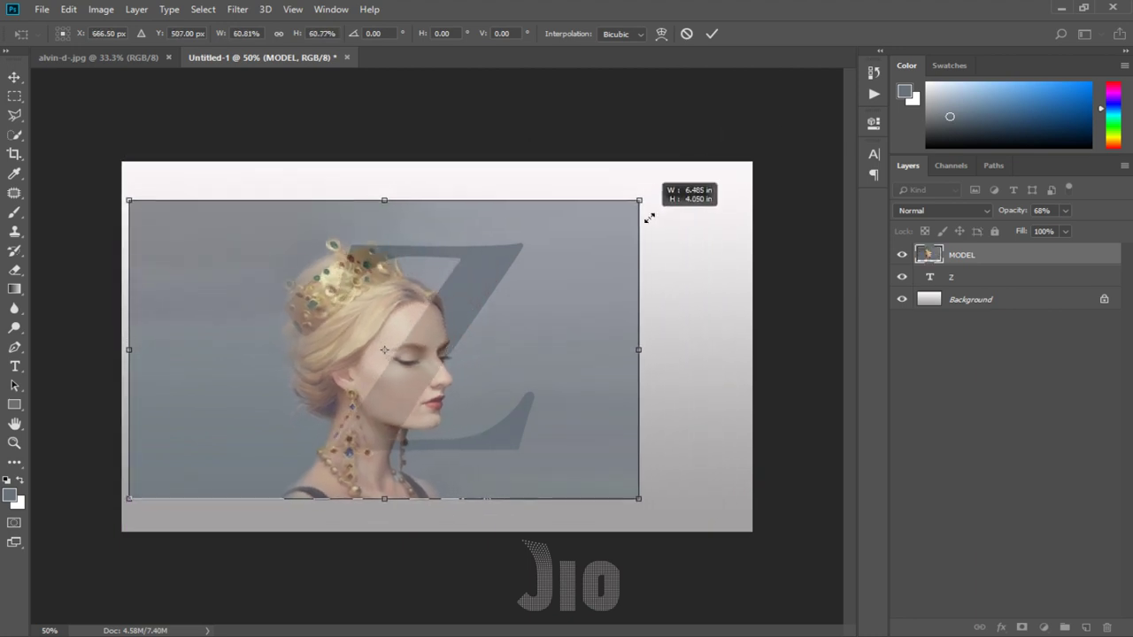
drag(584, 258, 632, 223)
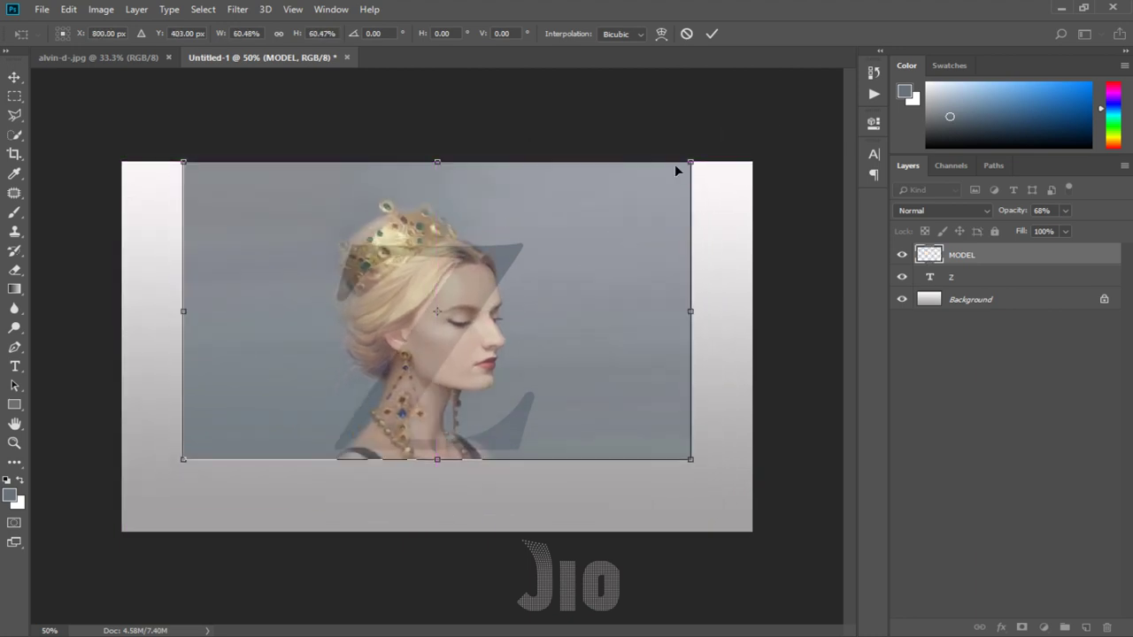
drag(691, 163, 653, 184)
mouse_move(586, 248)
mouse_down()
mouse_move(599, 240)
mouse_move(583, 235)
mouse_up()
key(ctrl+plus)
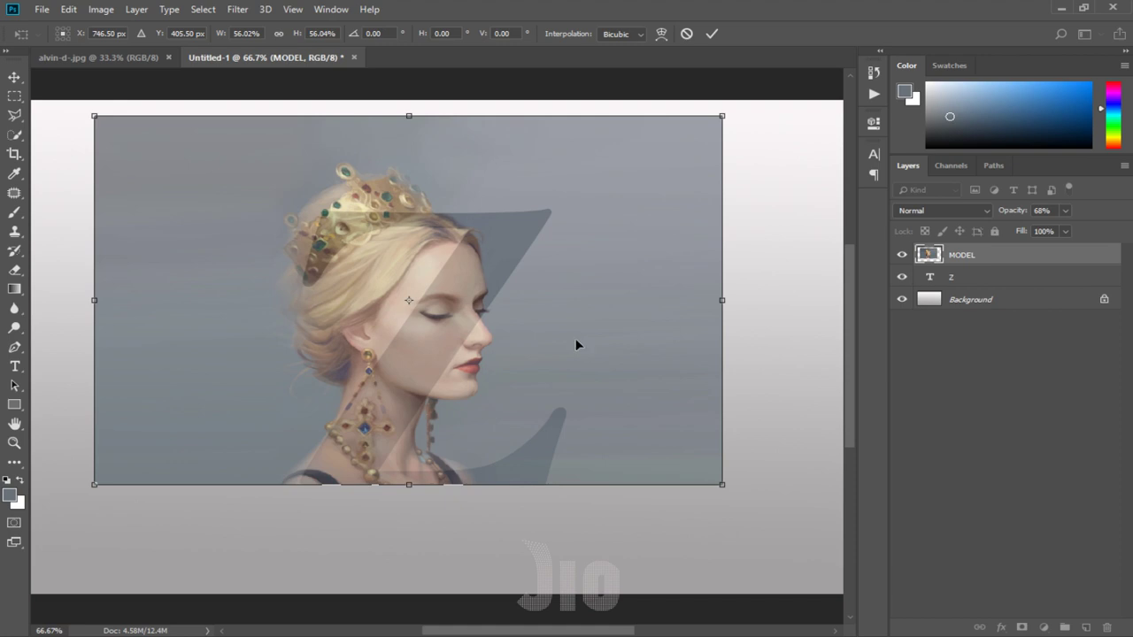
key(Return)
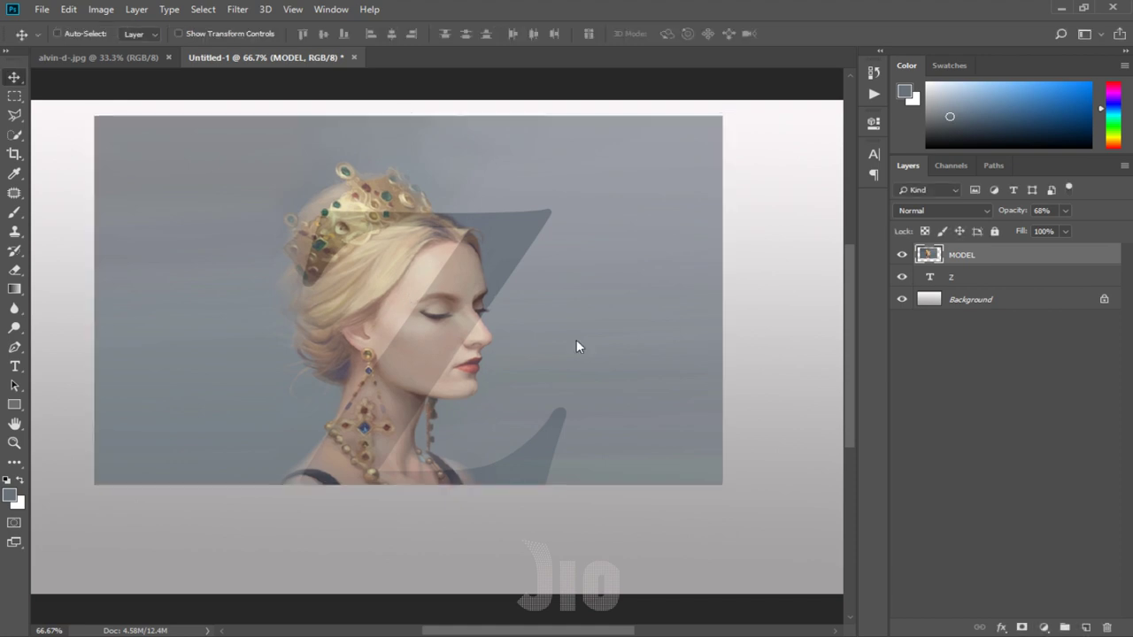
Restore the MODEL layer's opacity to 100%.
click(1064, 211)
drag(1066, 228, 1099, 232)
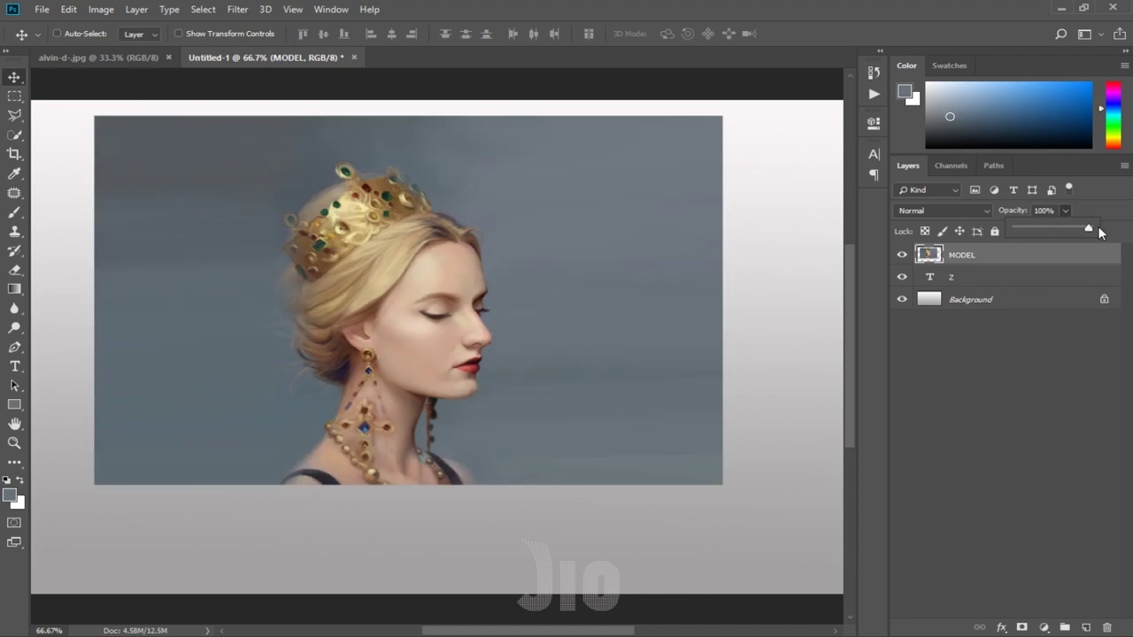
Clip the MODEL layer to the Z text layer and duplicate the MODEL layer.
right_click(985, 265)
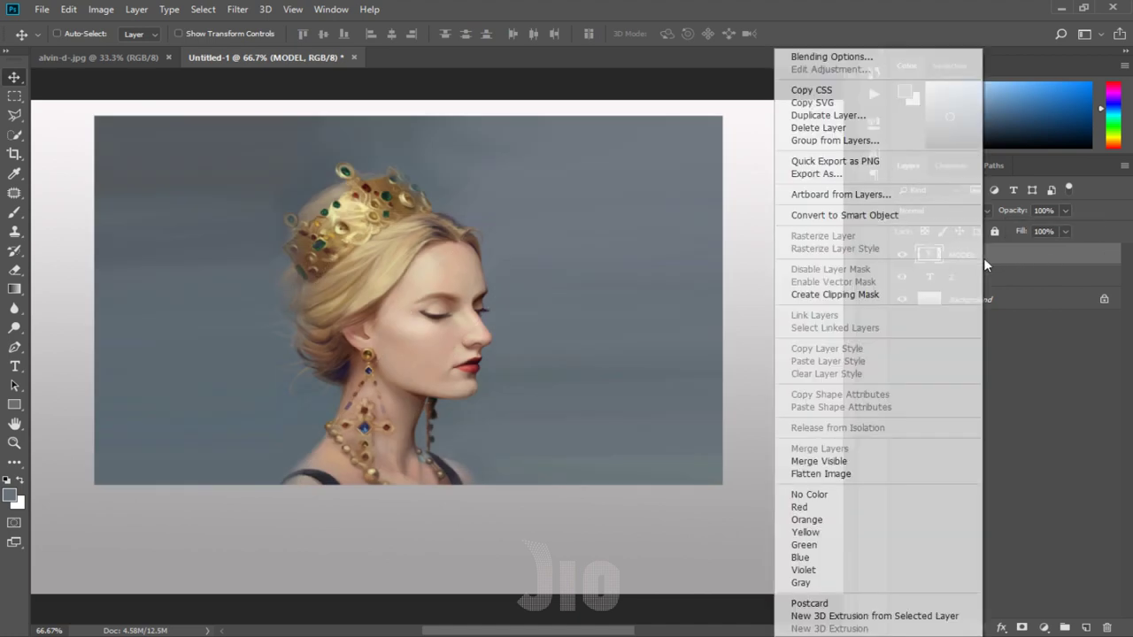
click(899, 301)
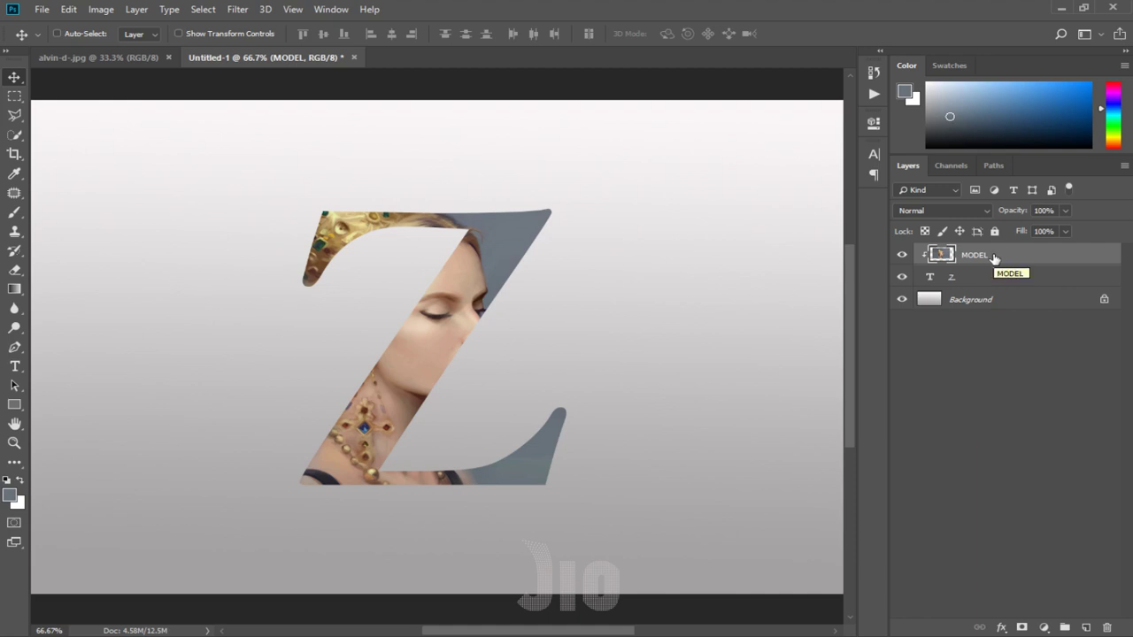
key(ctrl+j)
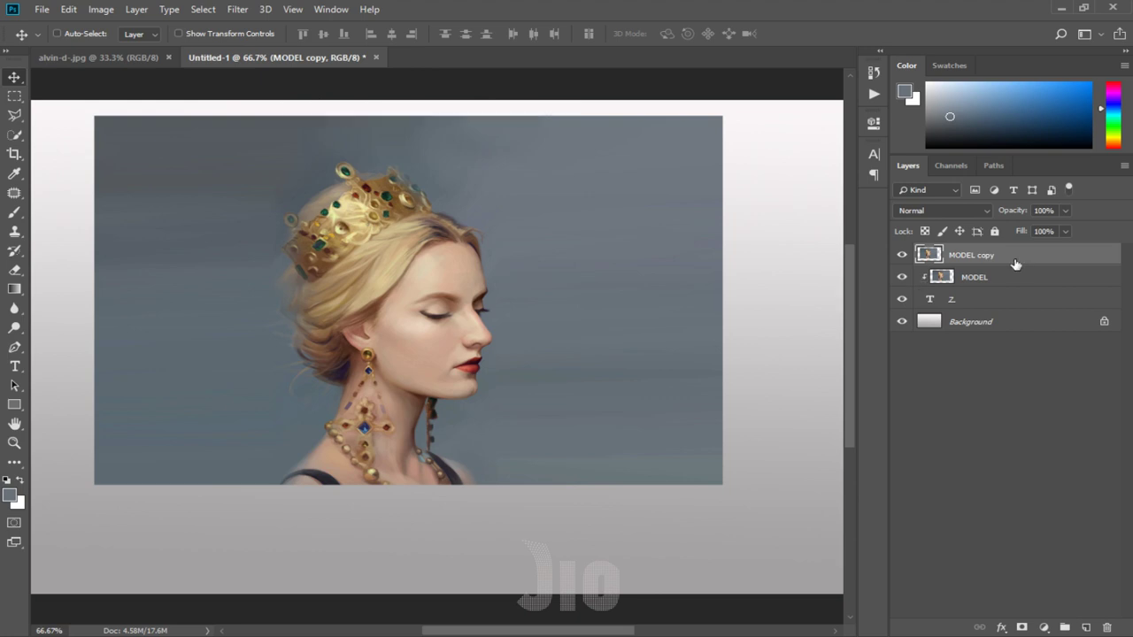
Lower the MODEL copy layer's opacity to 42% to preview the letter Z beneath it, and restore it to 100%.
click(1067, 210)
drag(1067, 226, 1024, 229)
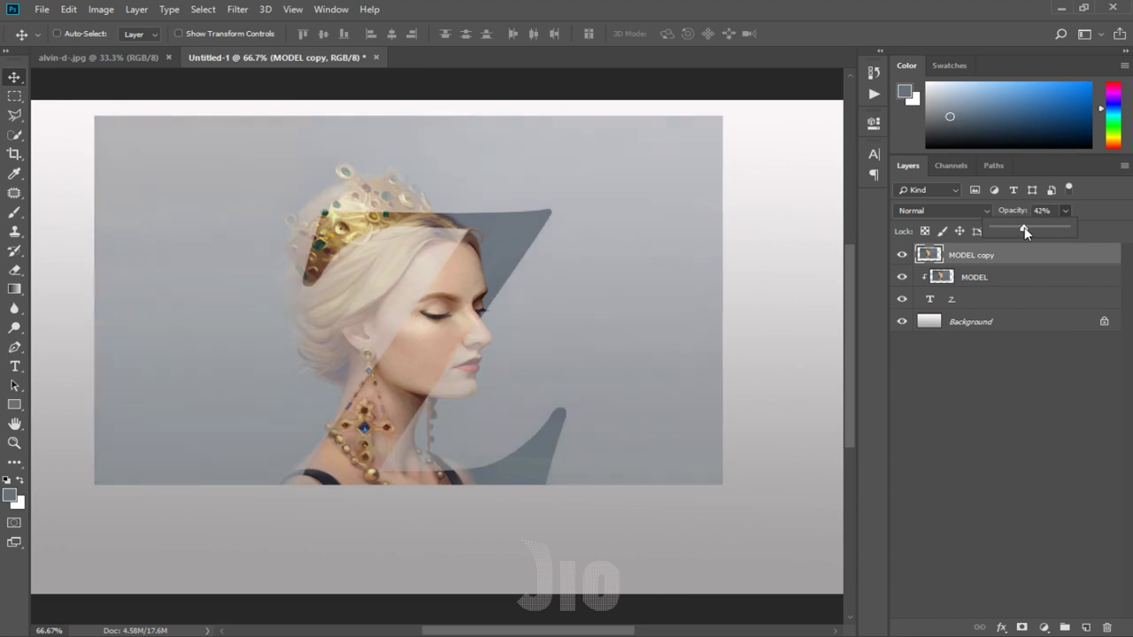
key(ctrl+plus)
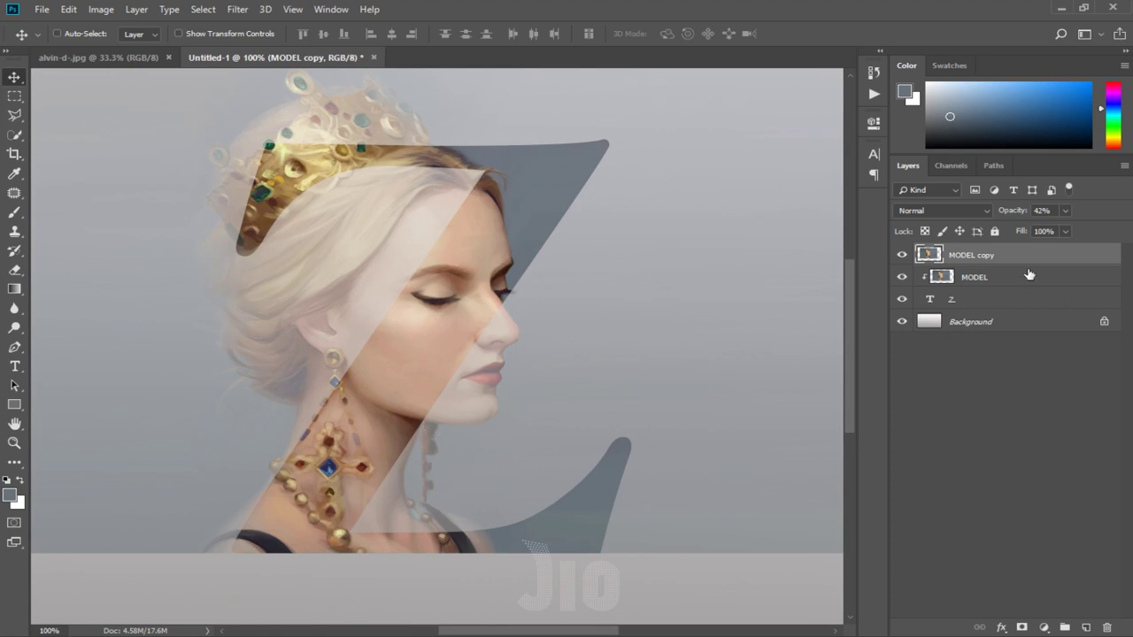
click(1065, 210)
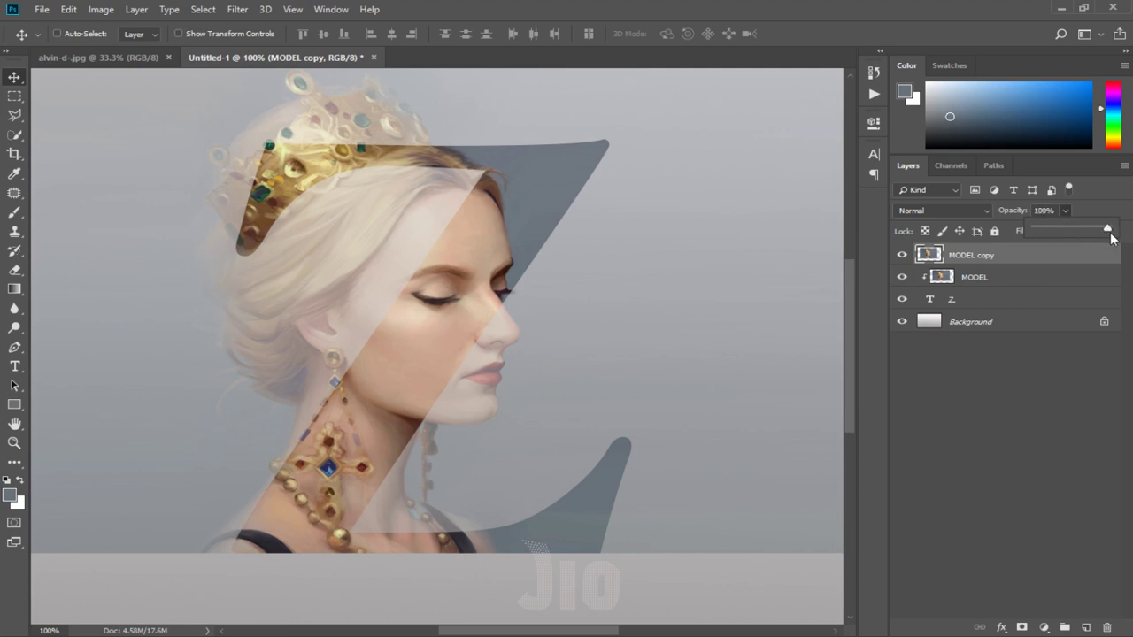
drag(1109, 234, 1116, 234)
Start a Polygonal Lasso selection on the MODEL copy layer at the front of the neck and trace along the jawline to the chin.
key(ctrl+plus)
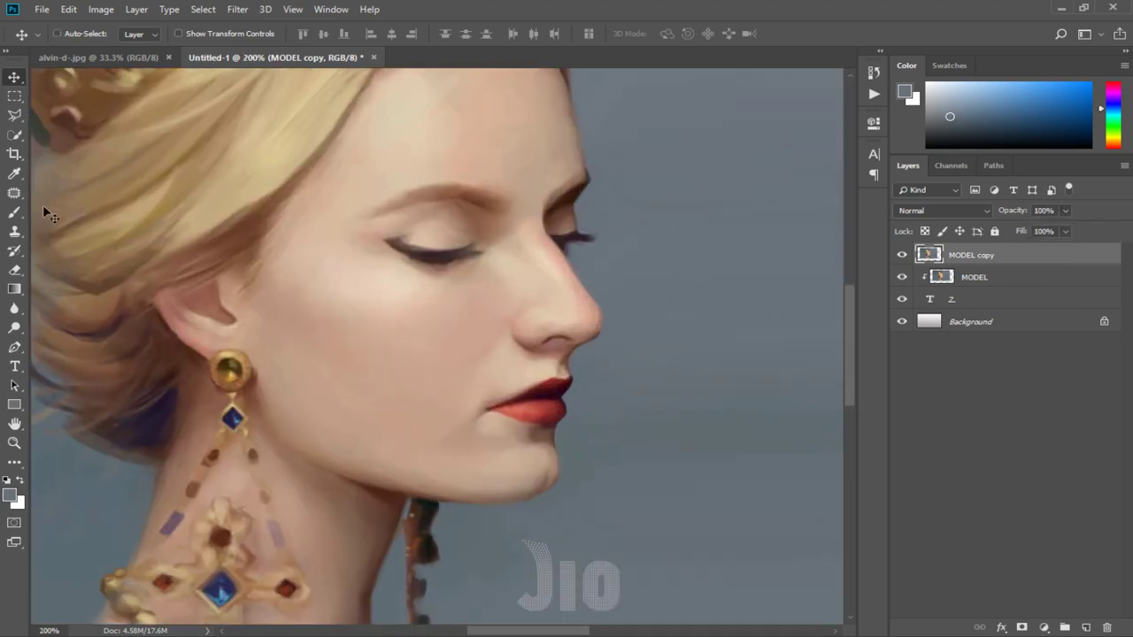
click(14, 135)
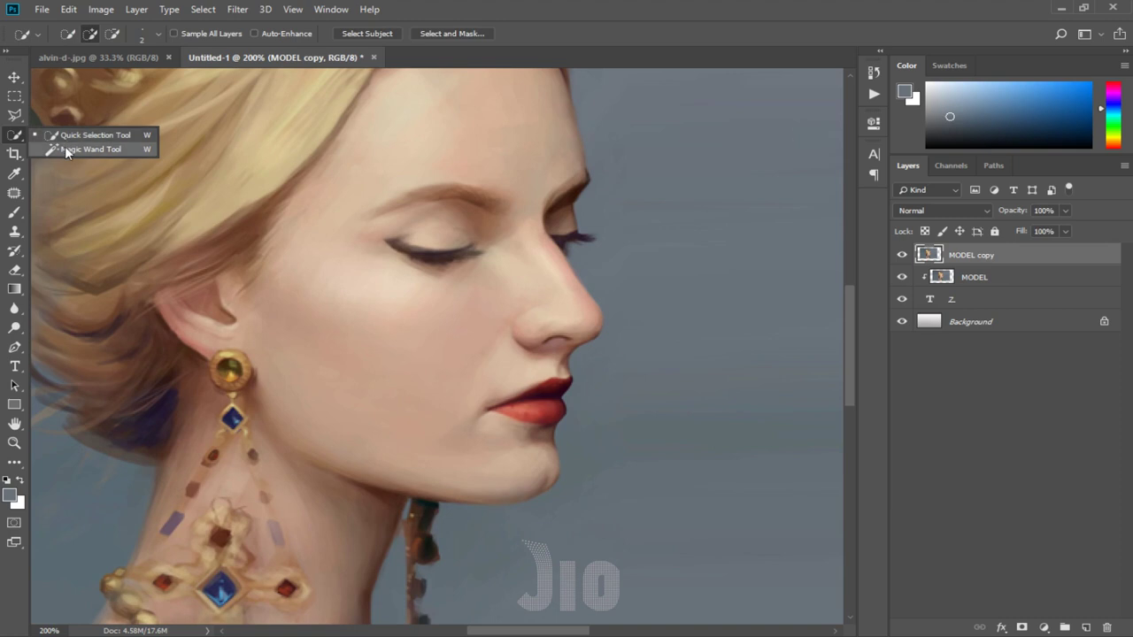
click(13, 118)
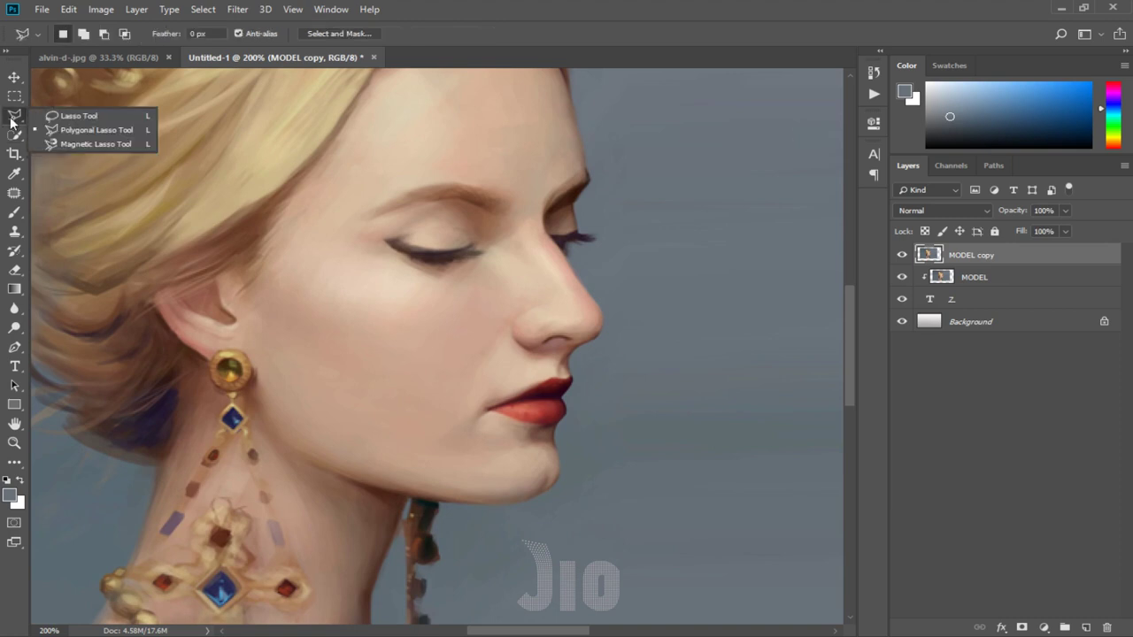
click(55, 131)
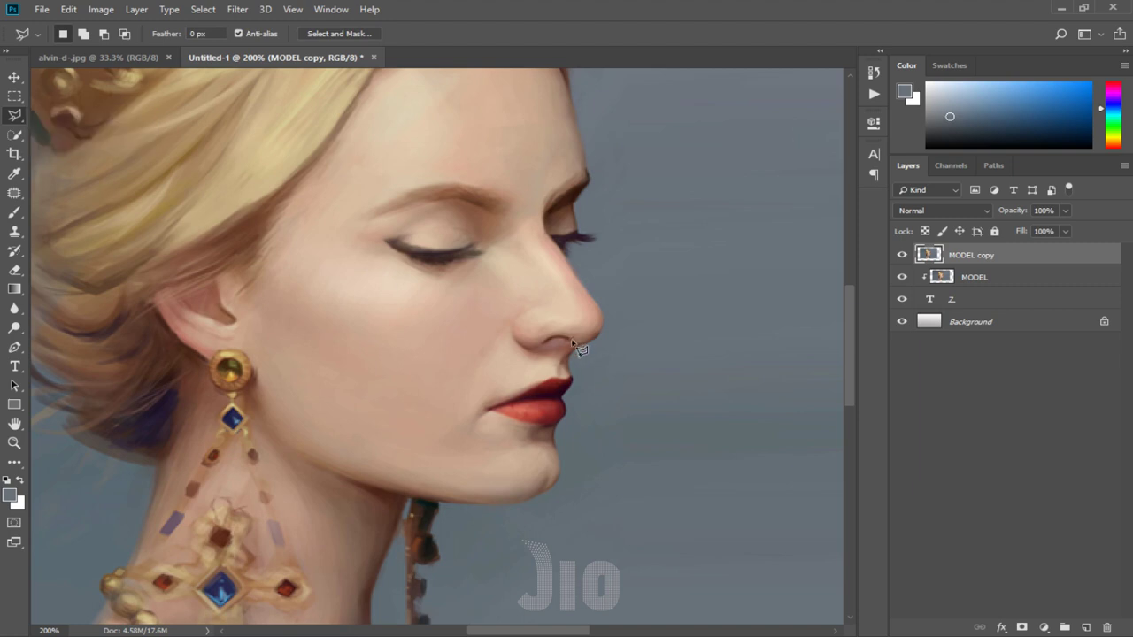
key(ctrl+plus)
drag(494, 487, 471, 252)
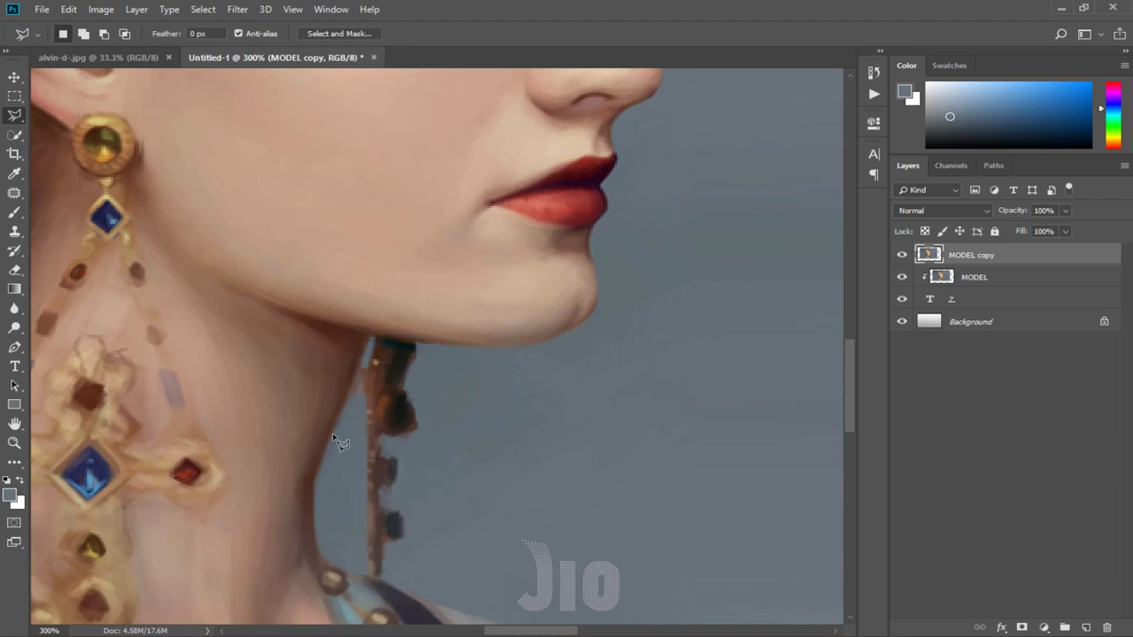
click(330, 433)
click(369, 337)
click(484, 346)
click(549, 340)
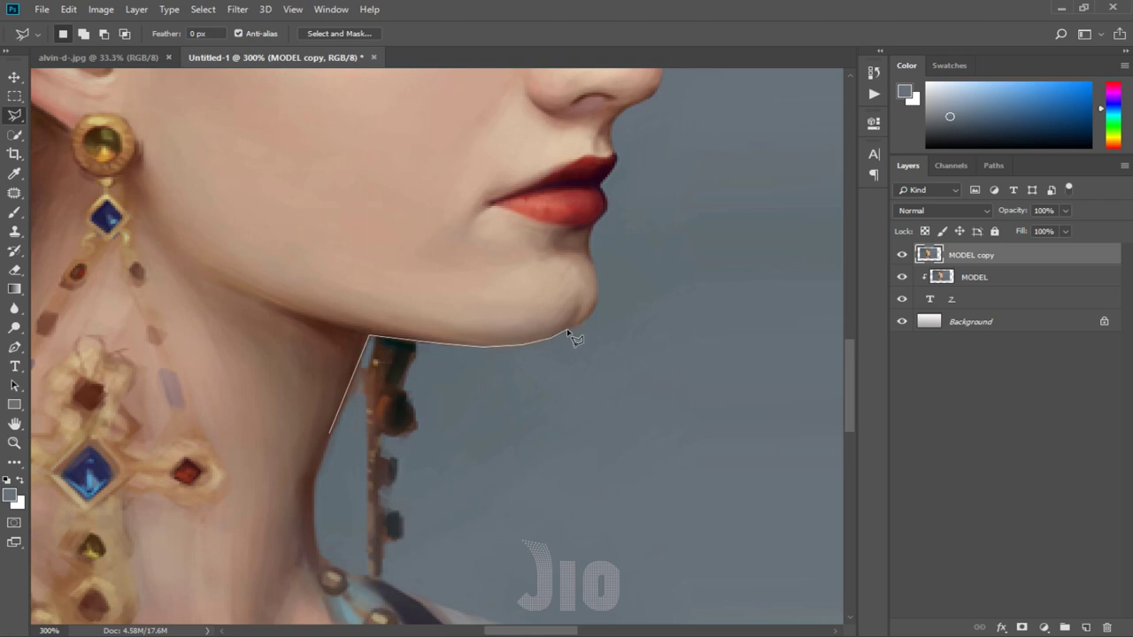
Continue the lasso outline up the woman's profile along the chin, lips, nose and eyelashes to the brow.
click(596, 290)
click(590, 234)
drag(614, 157, 534, 281)
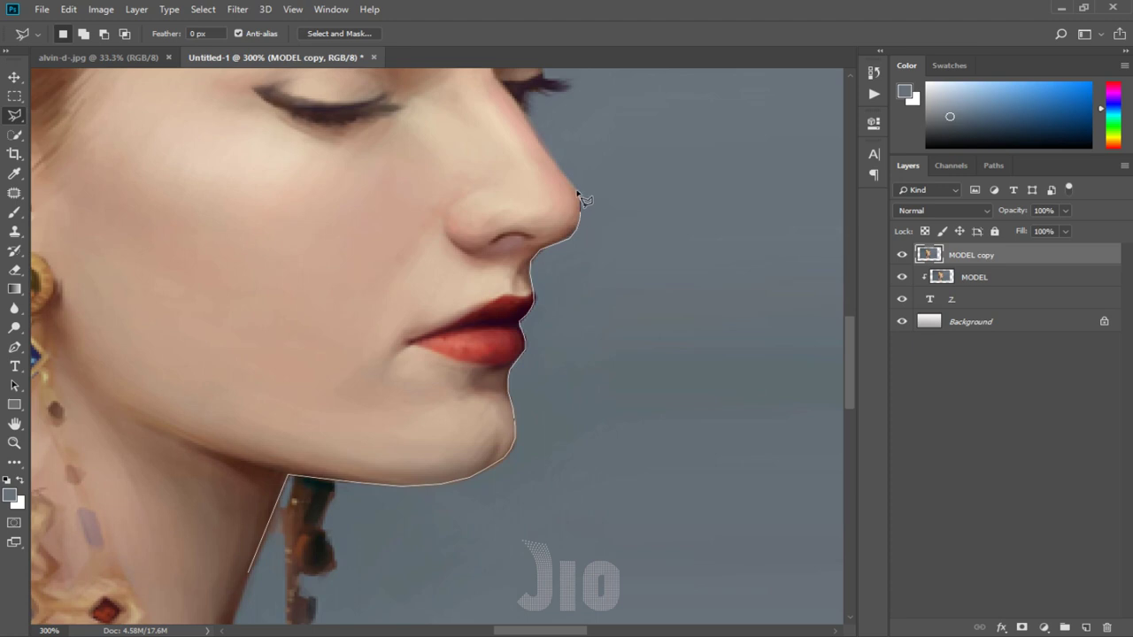
drag(581, 197, 596, 283)
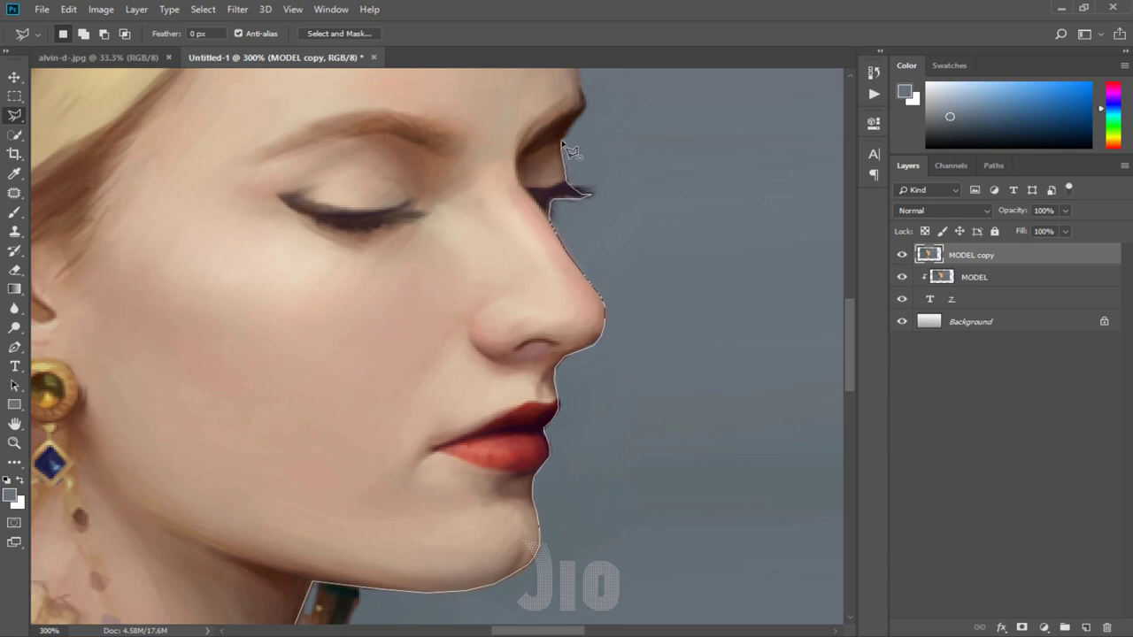
Extend the lasso outline up the forehead and roughly around the back of the head, and close it at the neck.
scroll(570, 150, down, 5)
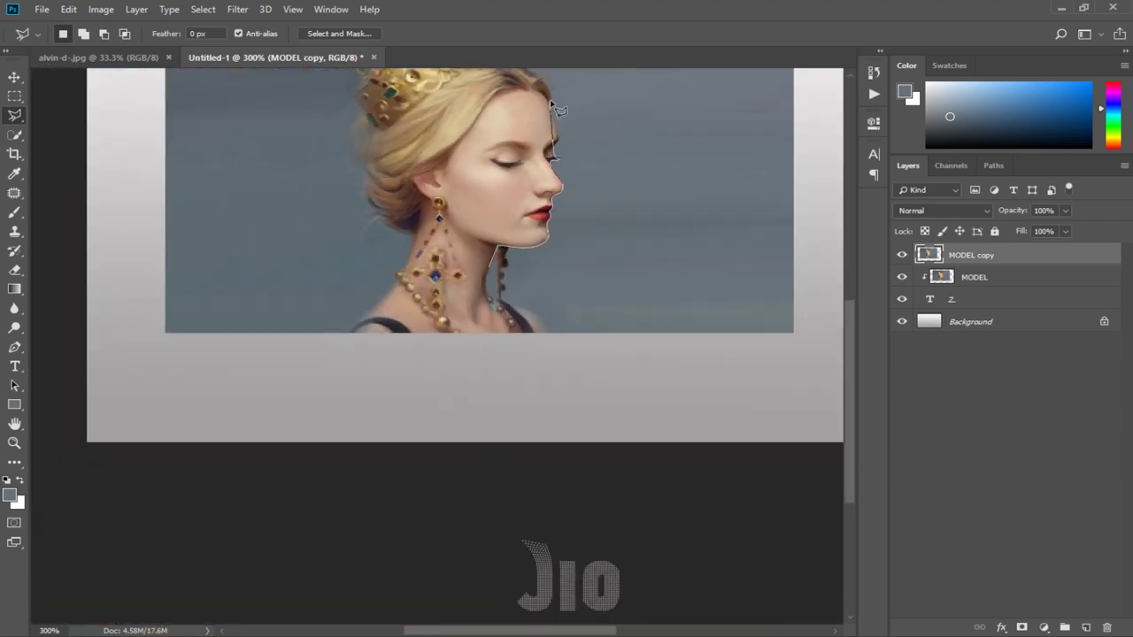
click(339, 102)
click(336, 245)
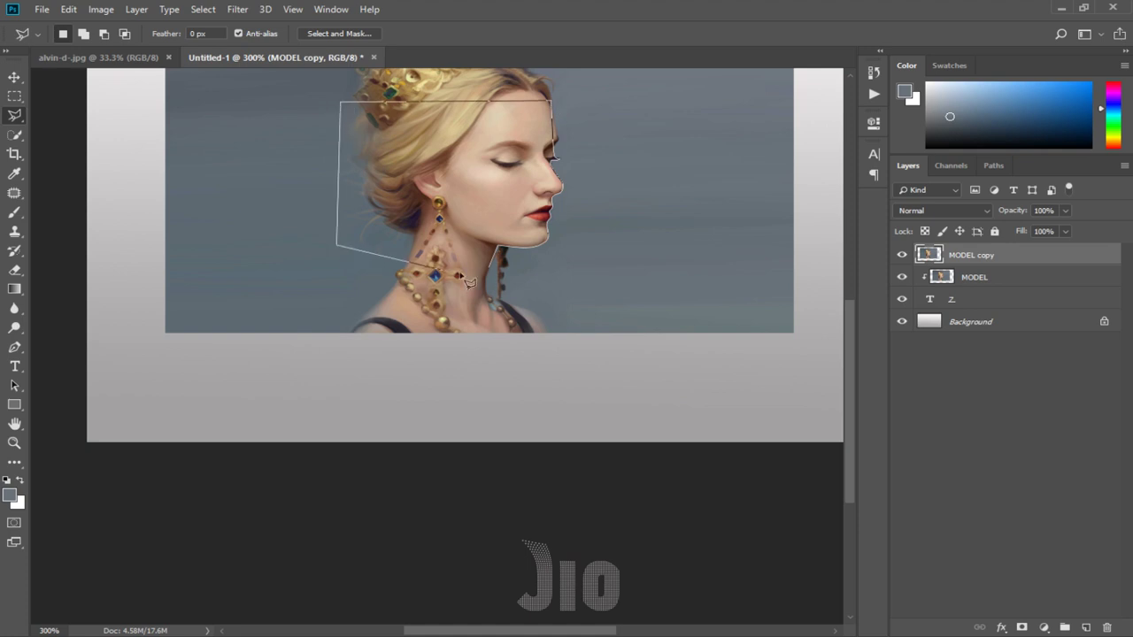
click(491, 267)
drag(602, 323, 602, 366)
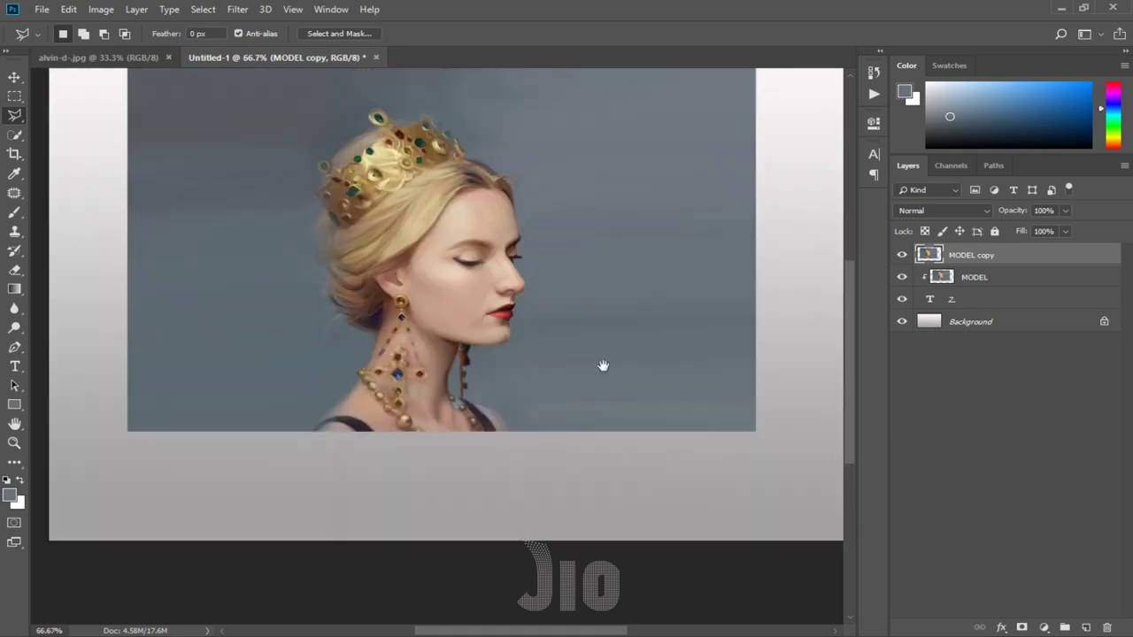
Lower the MODEL copy layer's opacity to 68% to compare the face selection with the Z, and restore it to 100%.
click(1065, 210)
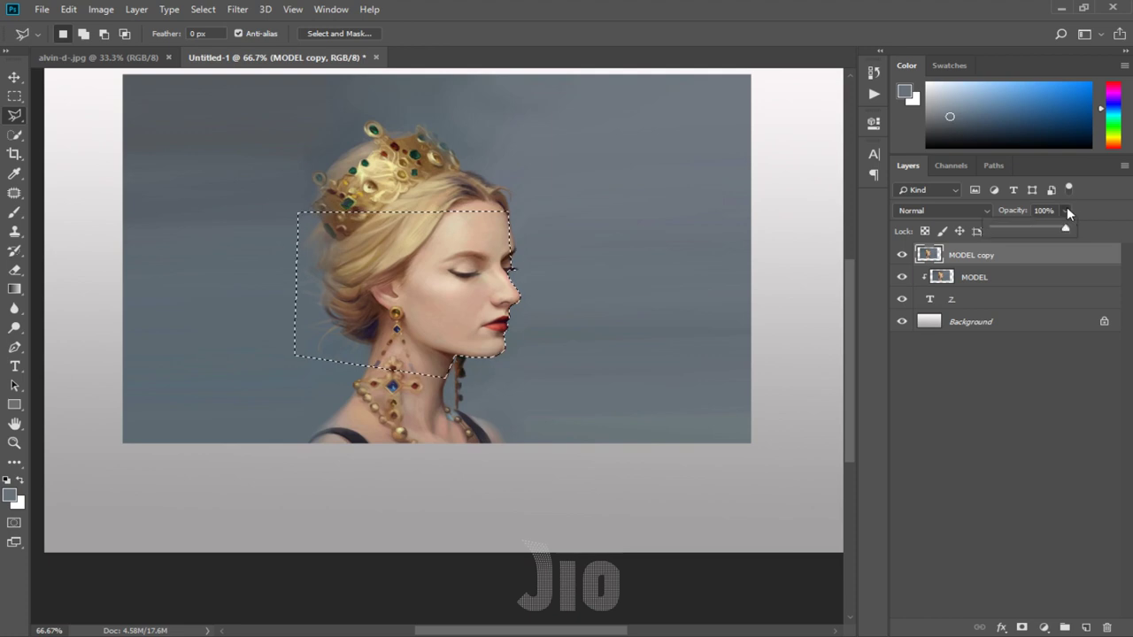
drag(1066, 227, 1042, 230)
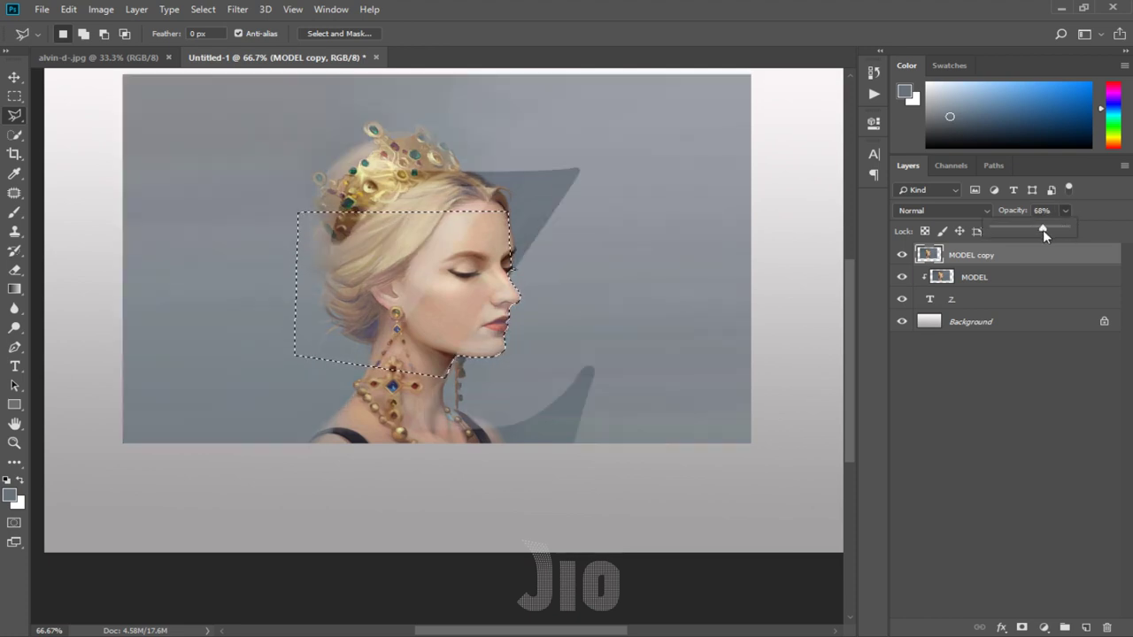
drag(1042, 229, 1075, 233)
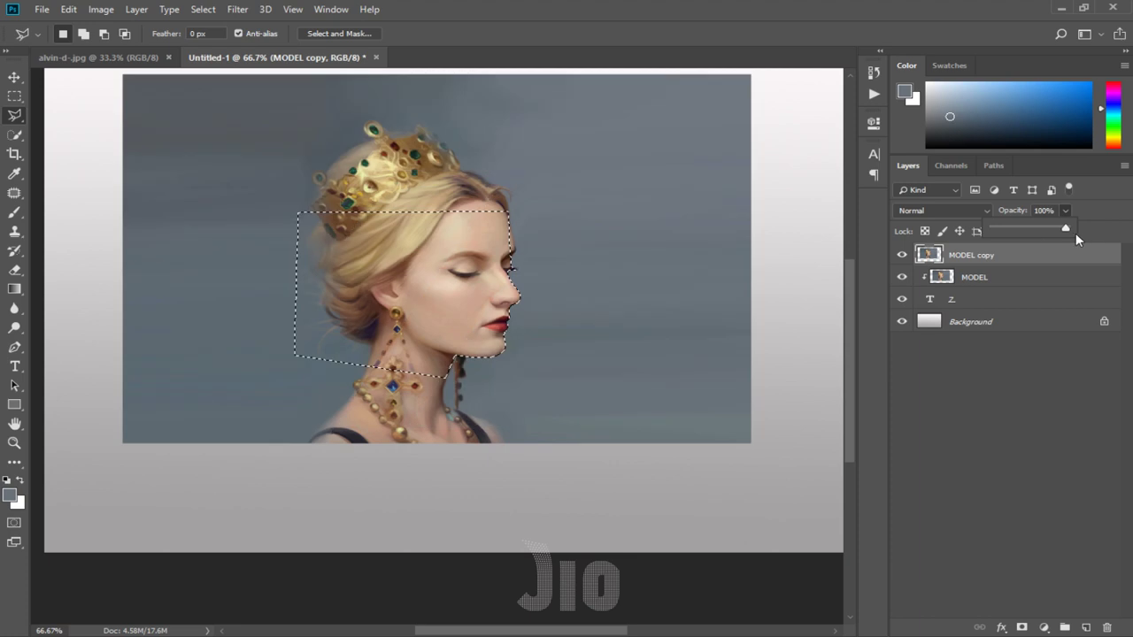
Add a layer mask to the MODEL copy layer from the face selection.
click(1016, 536)
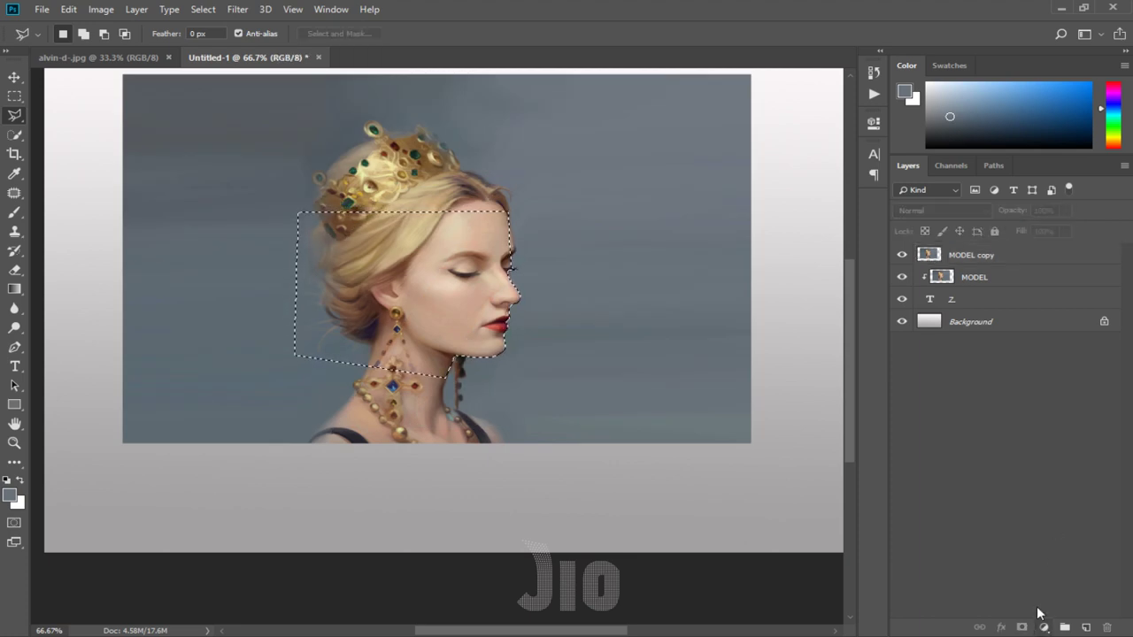
click(989, 260)
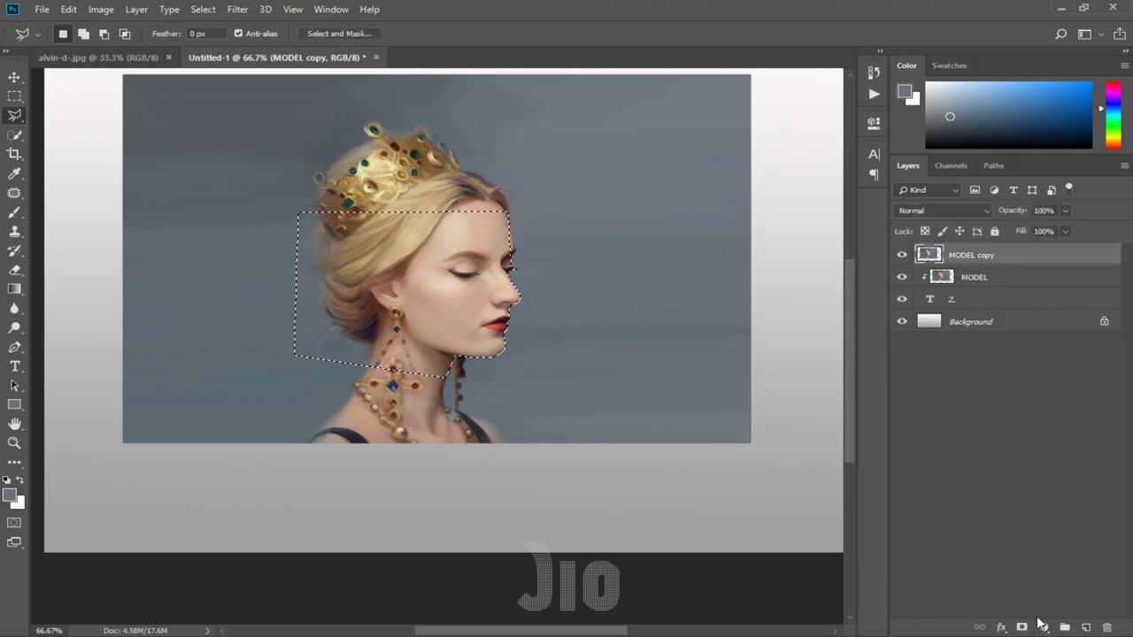
click(1022, 626)
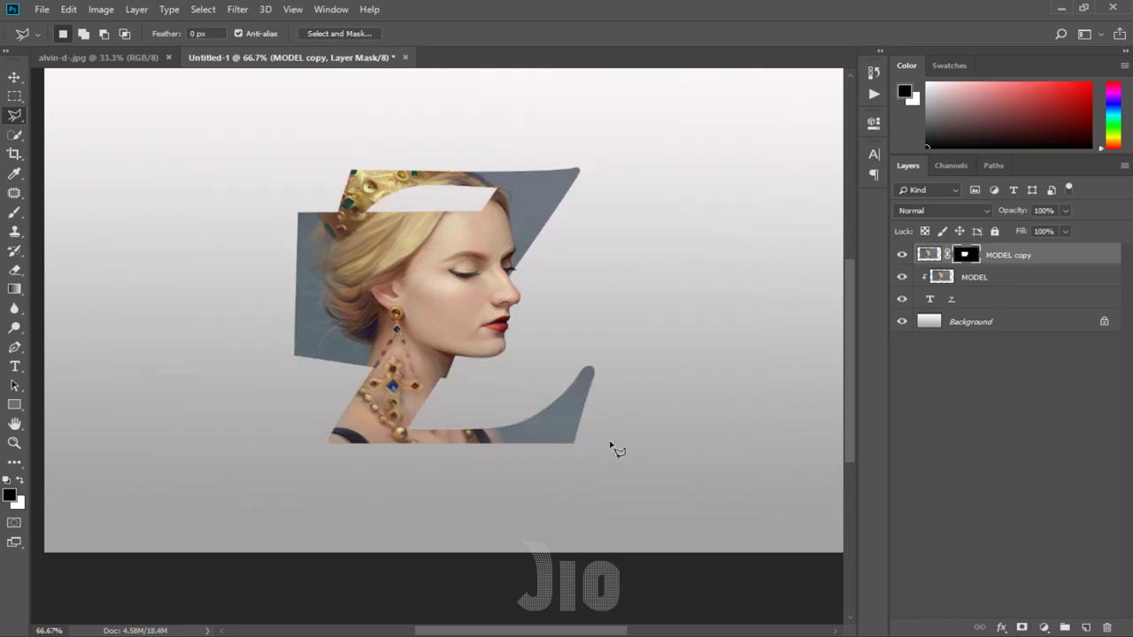
Paint black on the MODEL copy mask with a 200 px Pencil to hide the hair and blue background outside the Z.
key(ctrl+plus)
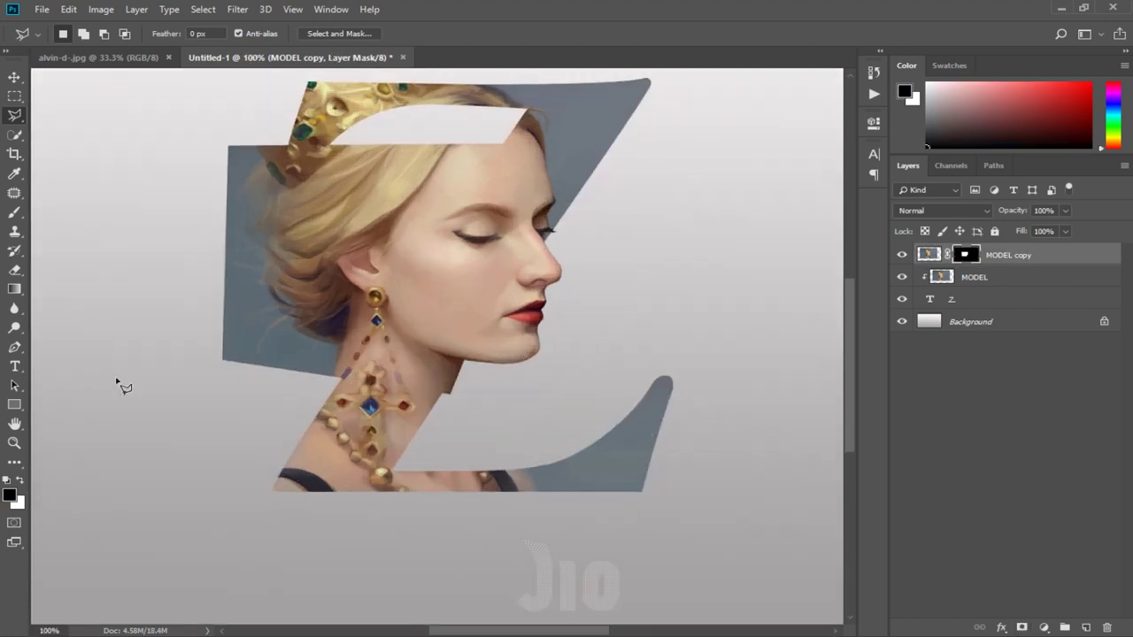
click(17, 215)
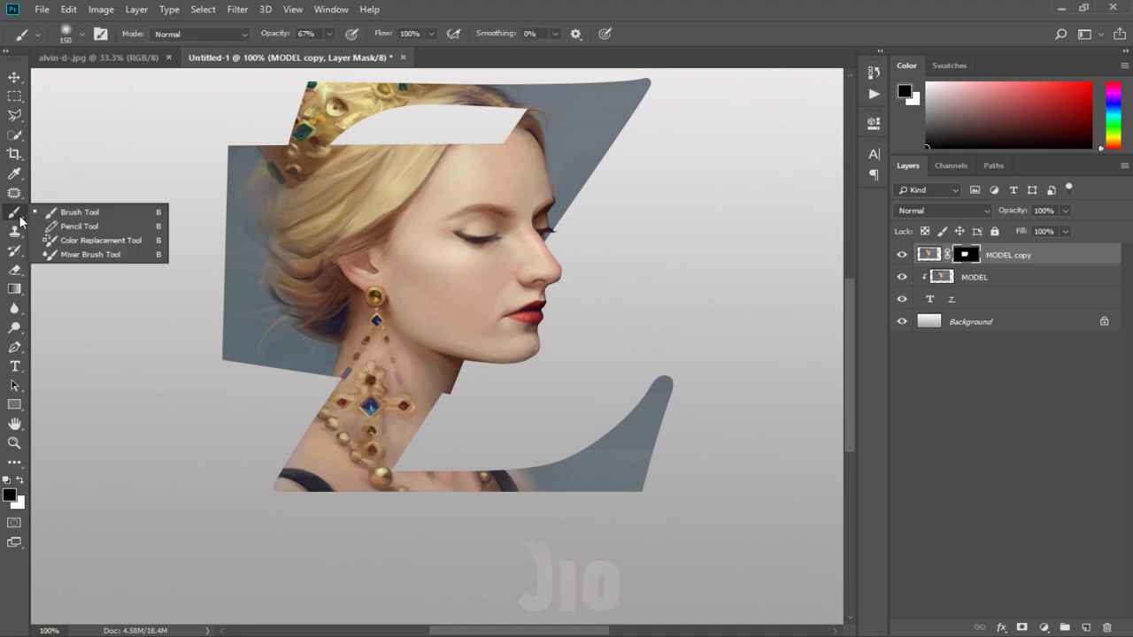
click(79, 226)
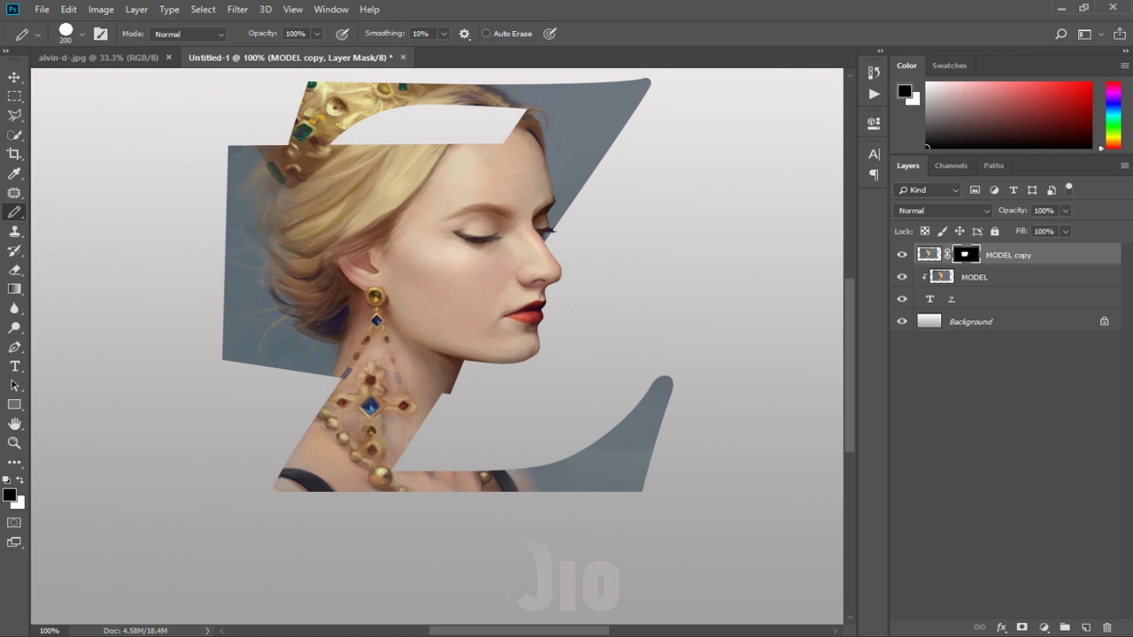
mouse_move(275, 157)
mouse_down()
mouse_move(272, 177)
mouse_move(368, 187)
mouse_up()
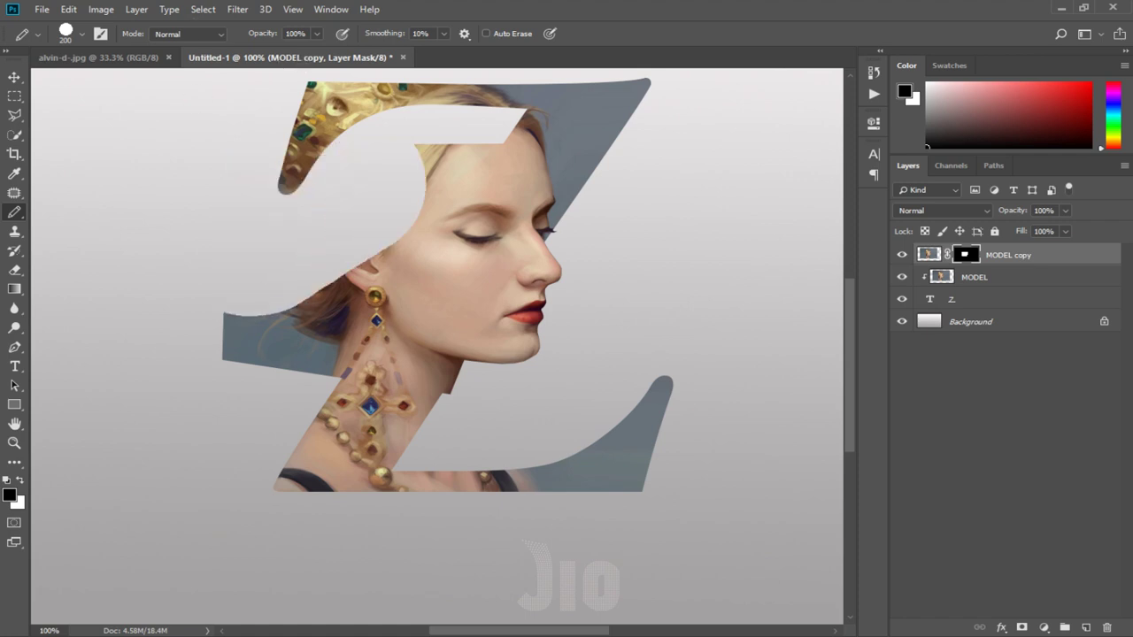
Reduce the Pencil size to 125 px and mask out the remaining hair, background and neck areas outside the Z, keeping the face profile.
click(84, 35)
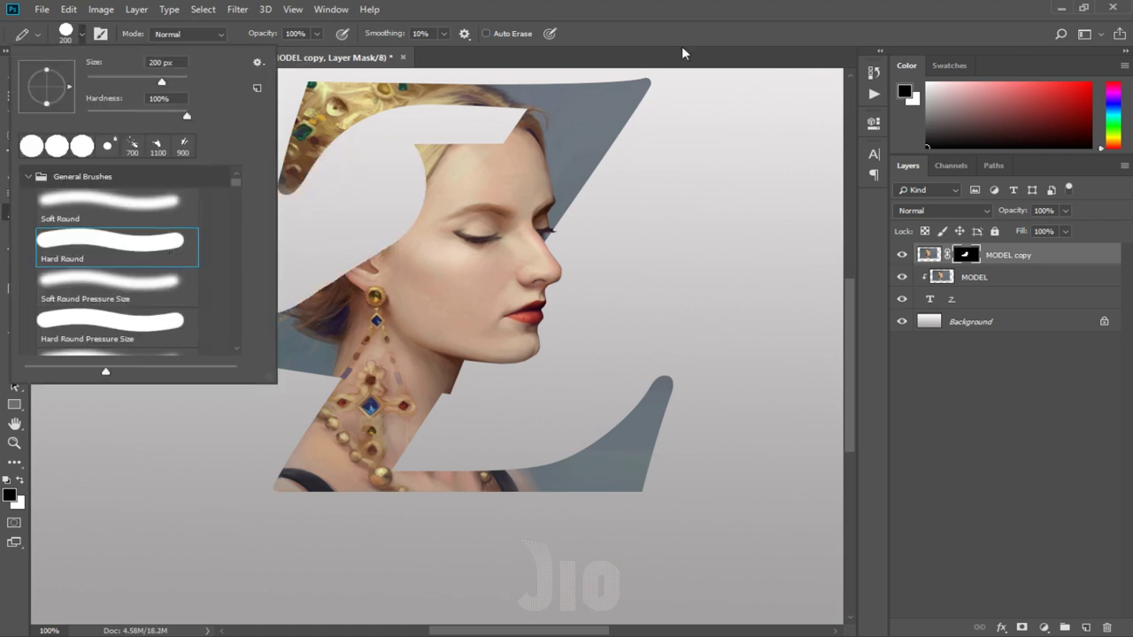
click(626, 28)
key(bracketleft)
key(bracketleft)
key(bracketleft)
mouse_move(373, 120)
mouse_down()
mouse_move(463, 106)
mouse_move(427, 192)
mouse_move(237, 323)
mouse_move(208, 309)
mouse_up()
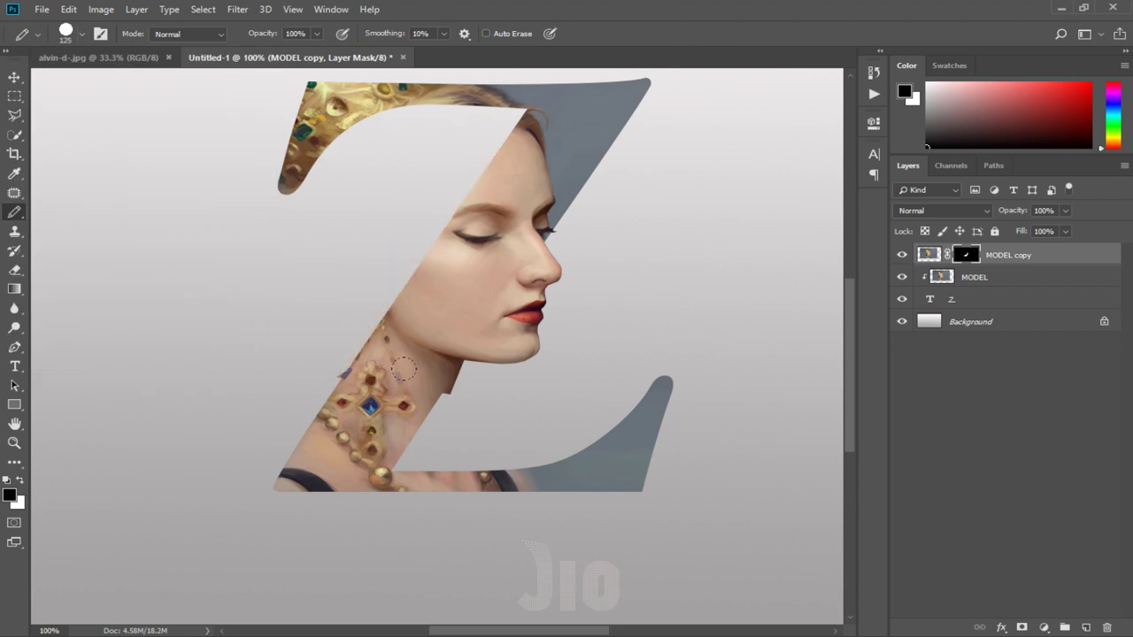
mouse_move(403, 366)
mouse_down()
mouse_move(448, 379)
mouse_move(289, 376)
mouse_up()
key(ctrl+minus)
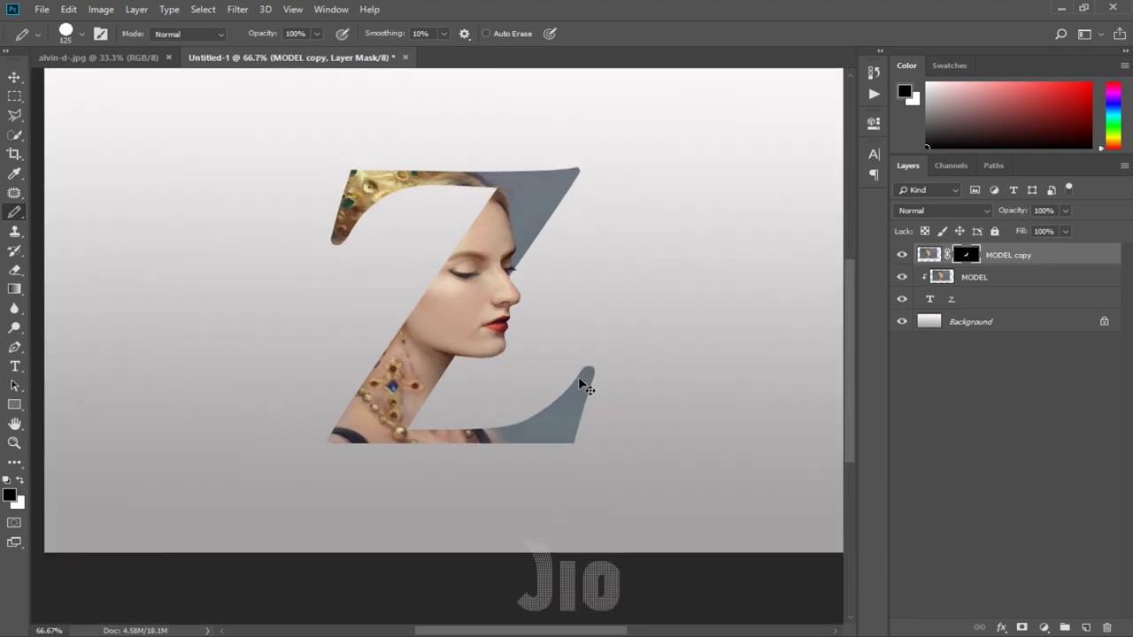
key(ctrl+minus)
key(ctrl+plus)
key(ctrl+plus)
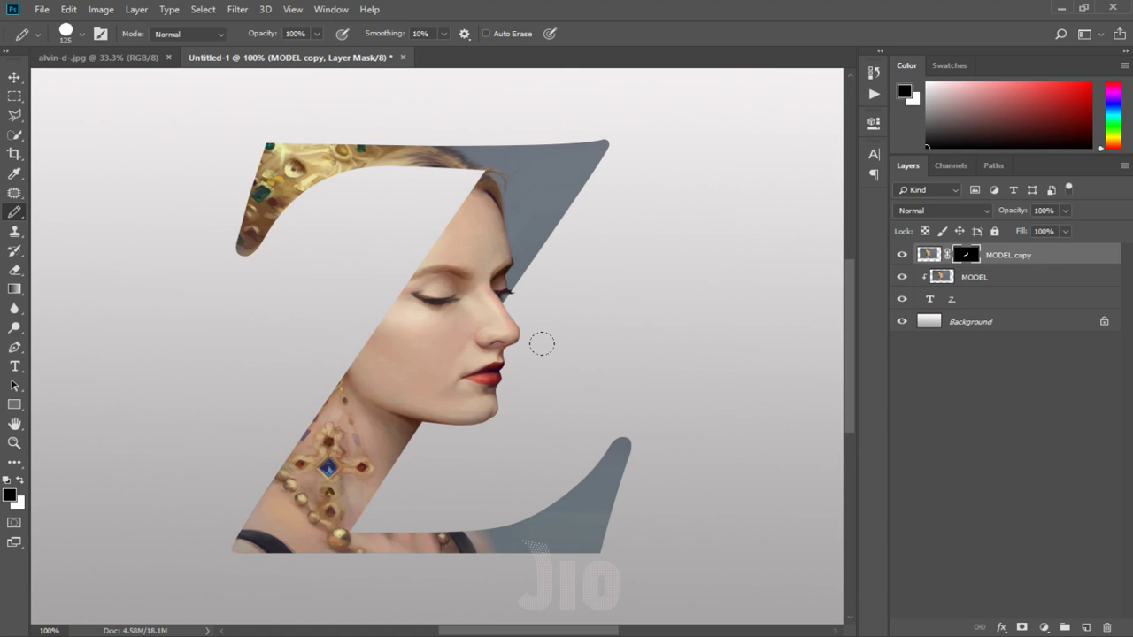
Merge the clipped MODEL layer and the Z text layer into a single layer, leaving the MODEL copy layer separate.
click(1014, 282)
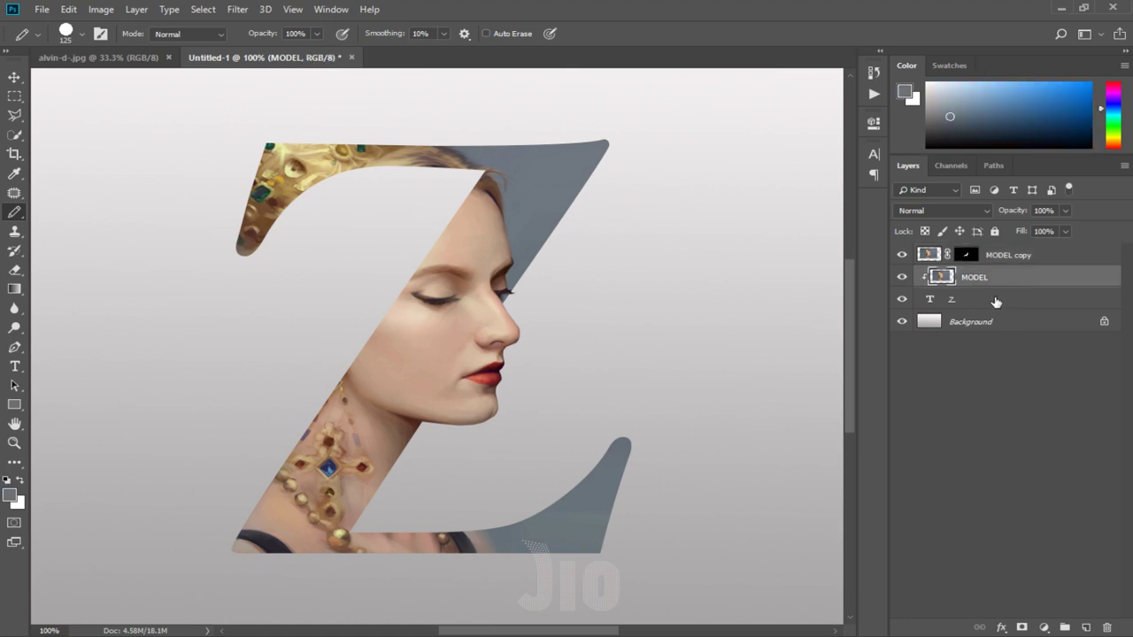
shift+click(995, 302)
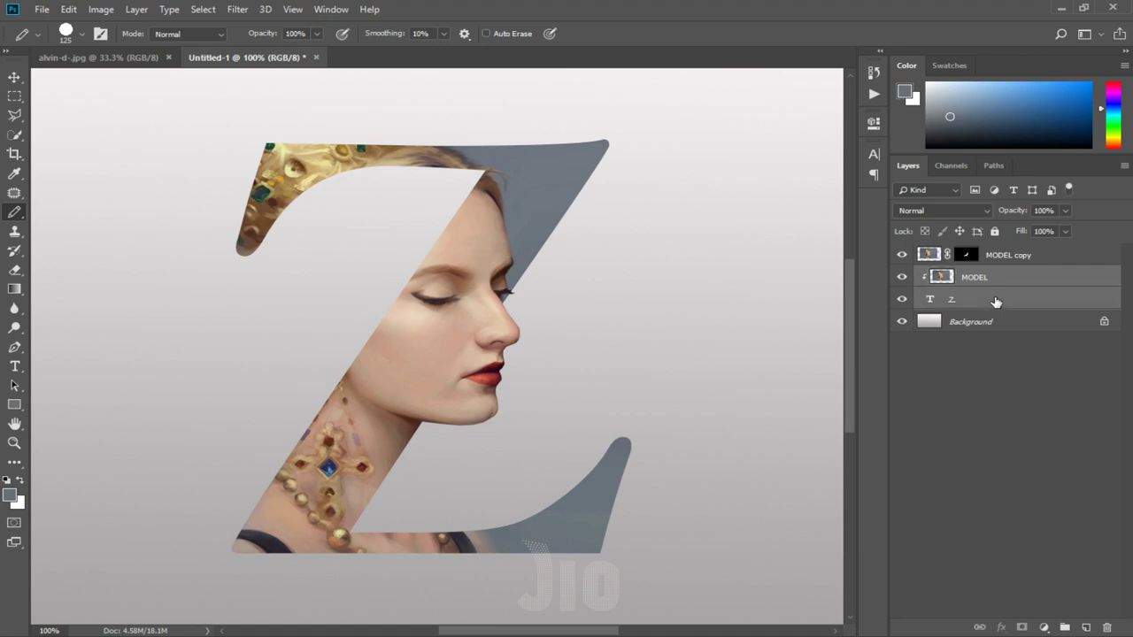
right_click(996, 301)
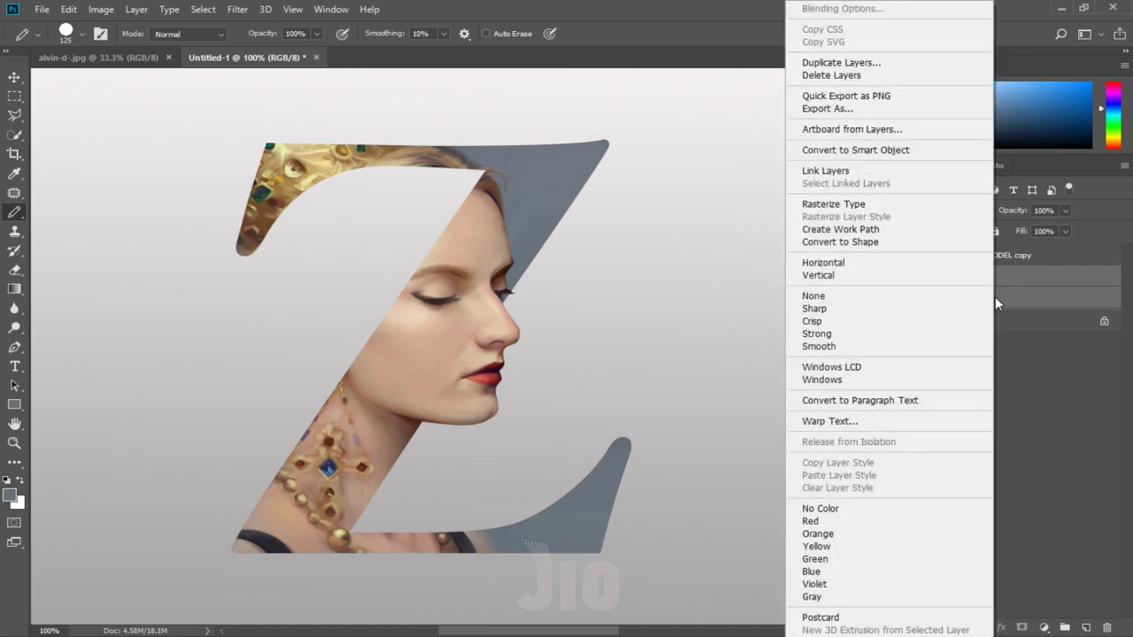
click(1036, 8)
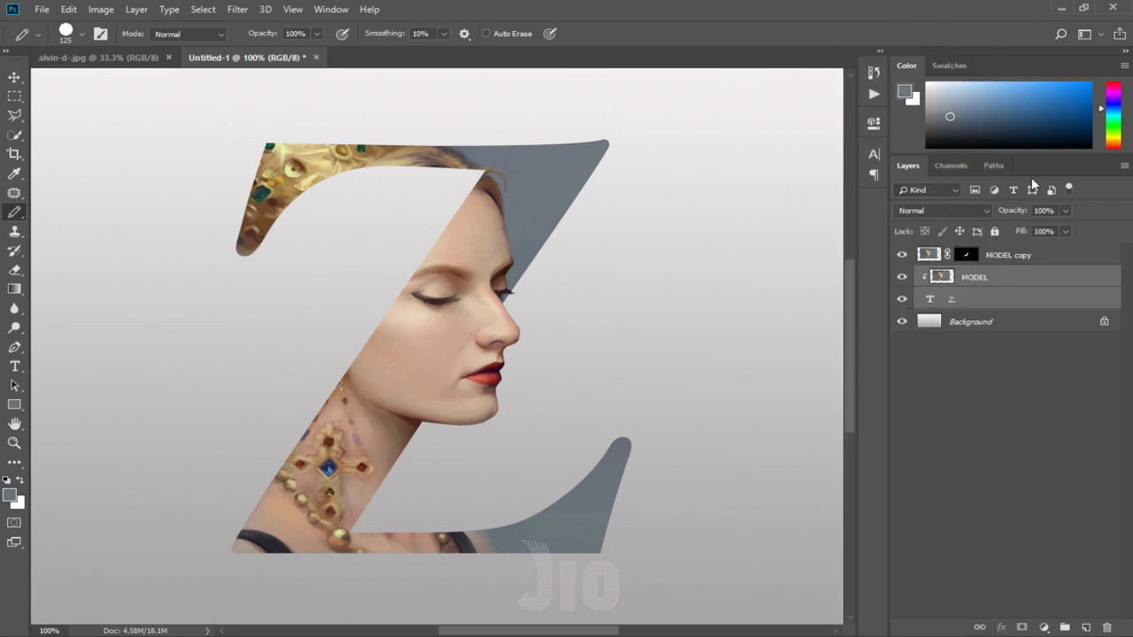
key(ctrl+e)
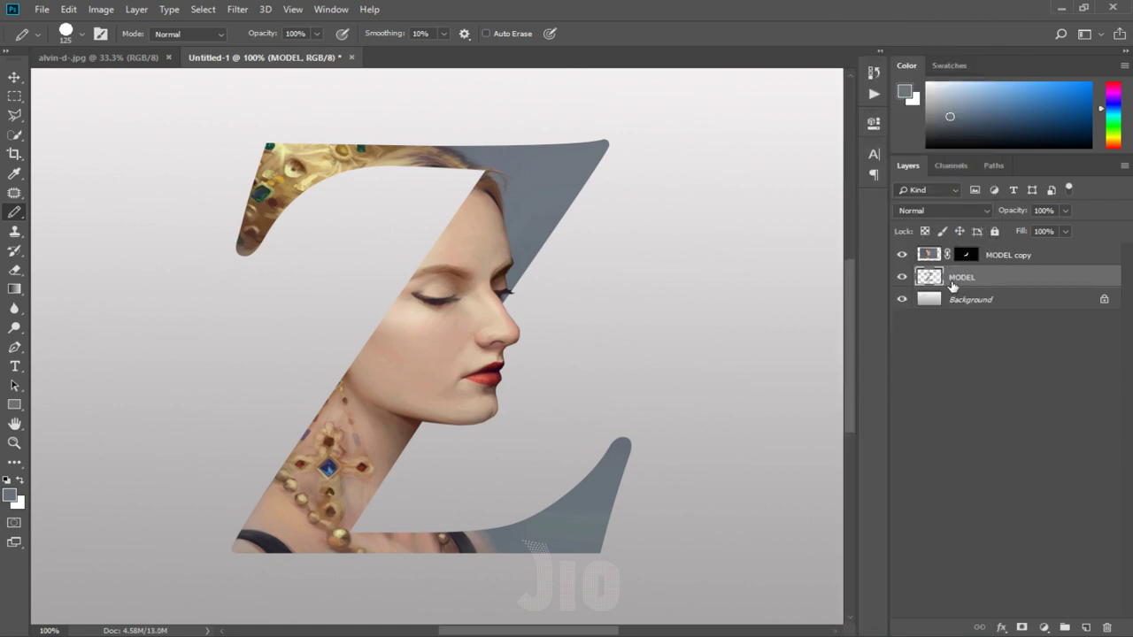
Add a white outside Stroke of 11 px at 100% opacity to the merged MODEL layer's layer style.
right_click(993, 276)
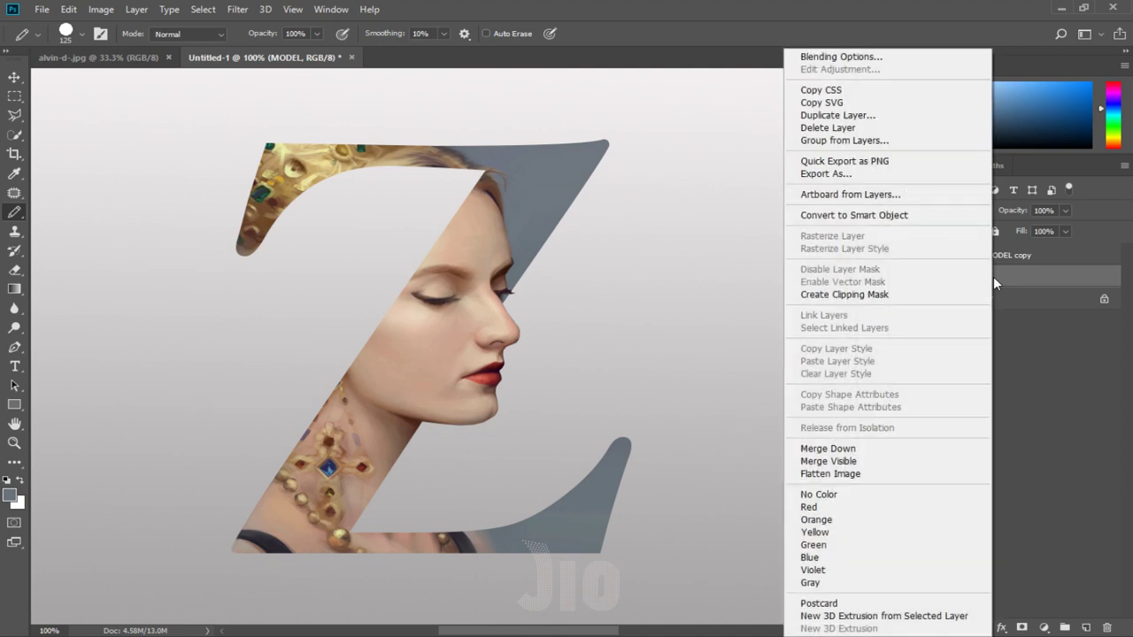
click(872, 59)
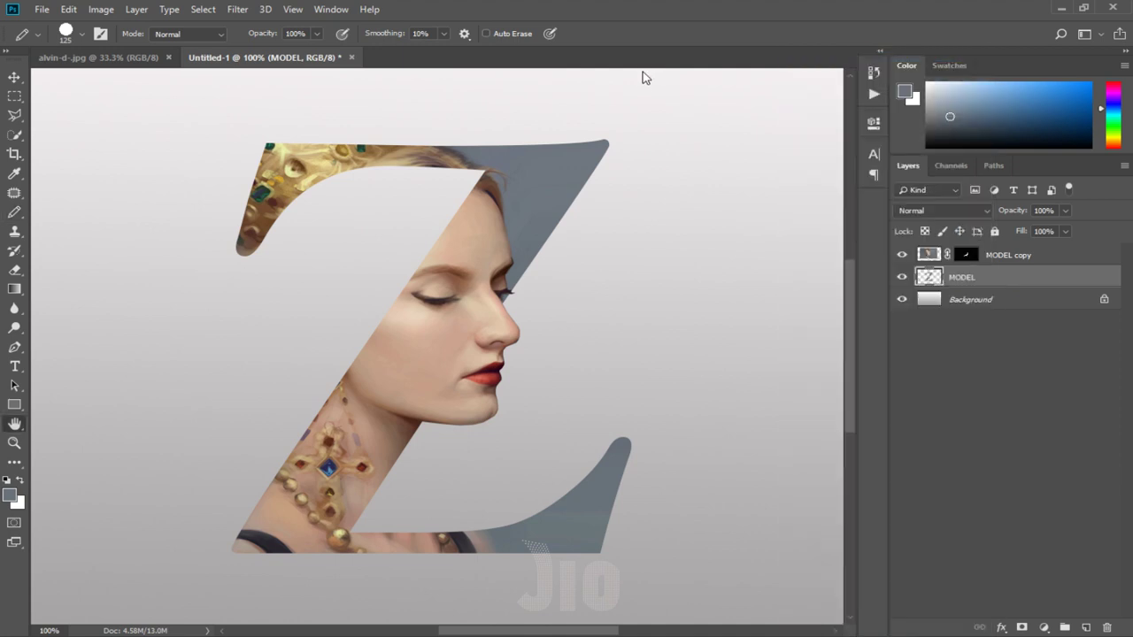
drag(719, 38, 777, 47)
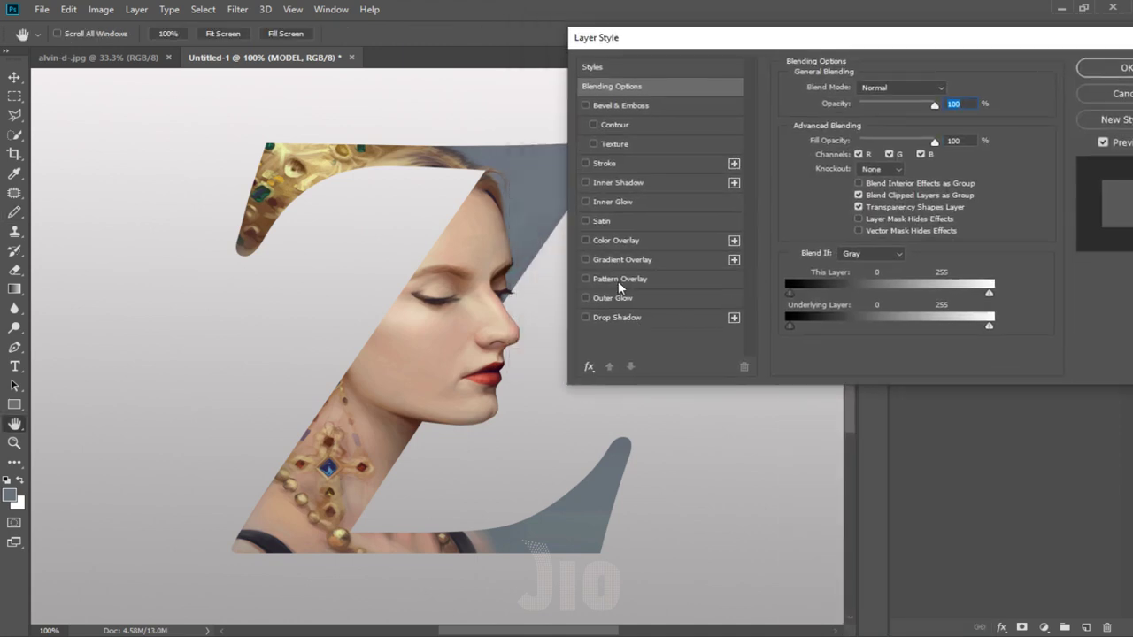
click(615, 163)
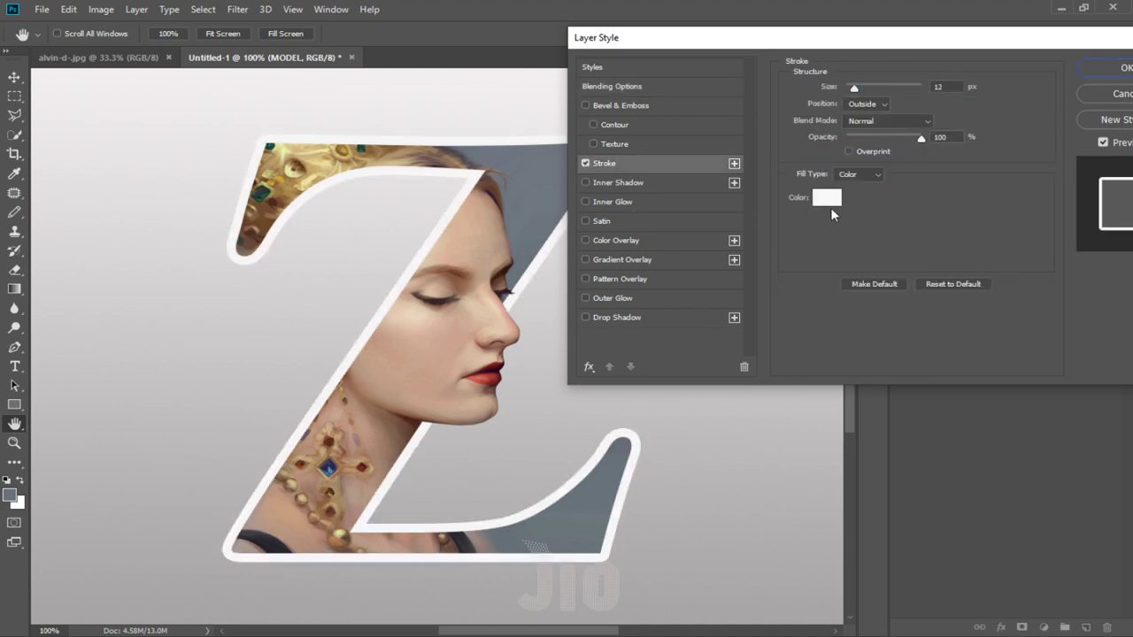
double_click(934, 86)
text(11)
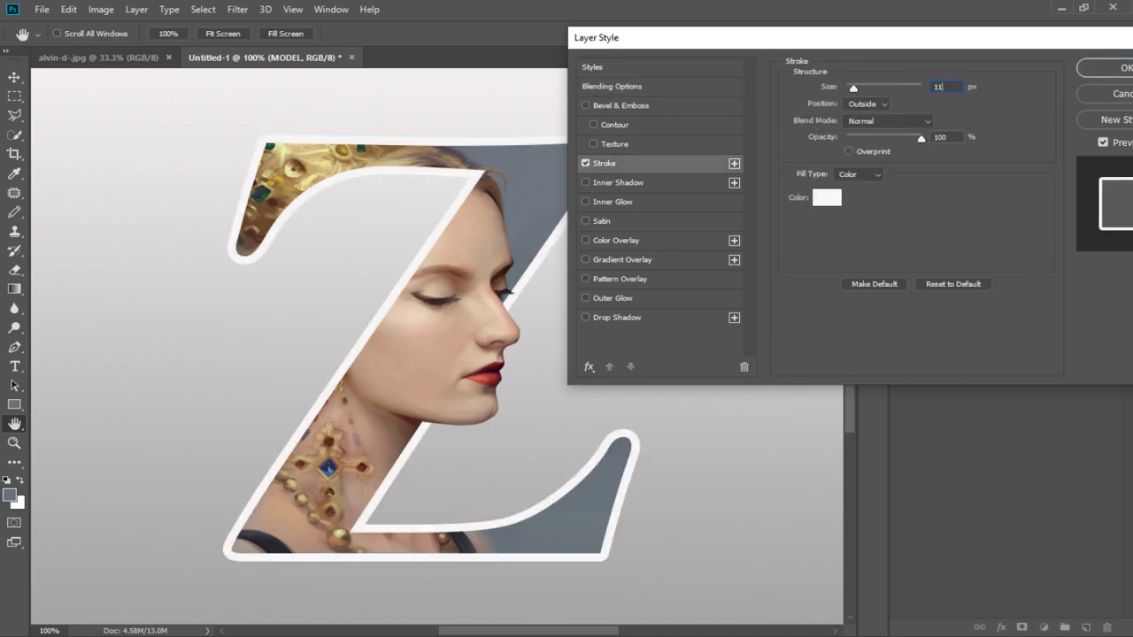
Add a black Drop Shadow with 100% opacity, 90° angle, 12 px distance, 11% spread and 36 px size, and apply the layer style.
click(617, 317)
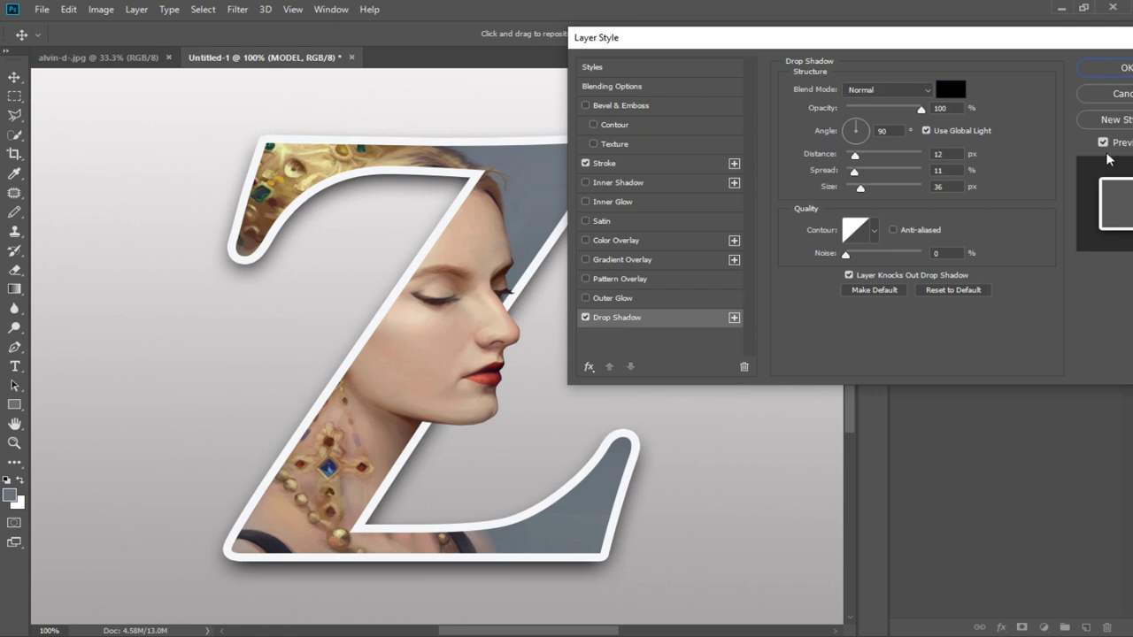
click(1088, 71)
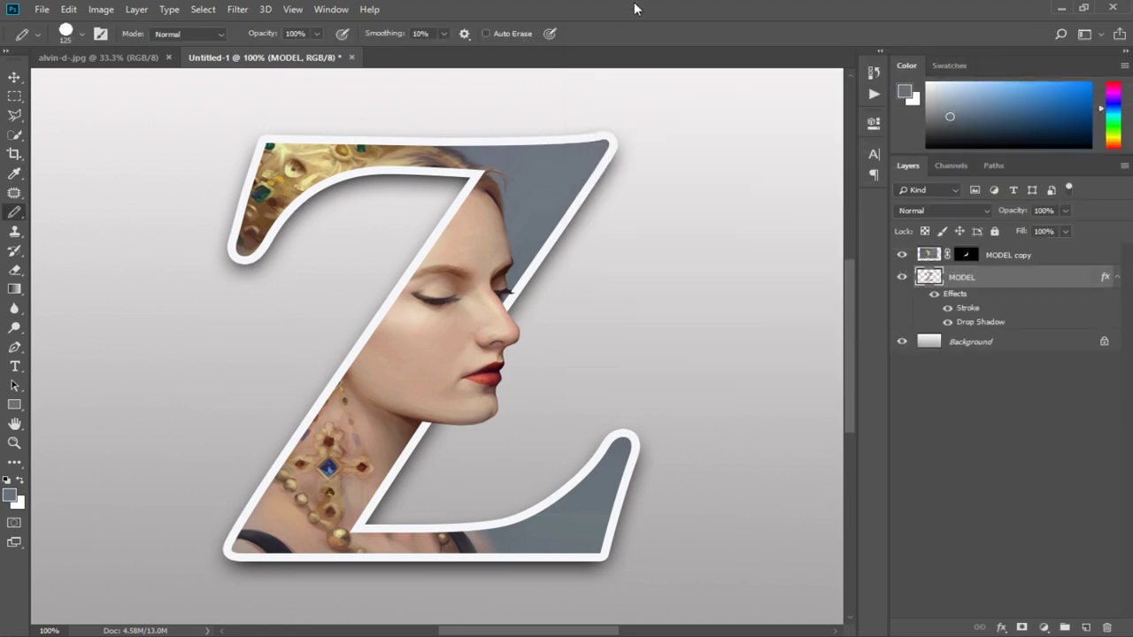
key(ctrl+minus)
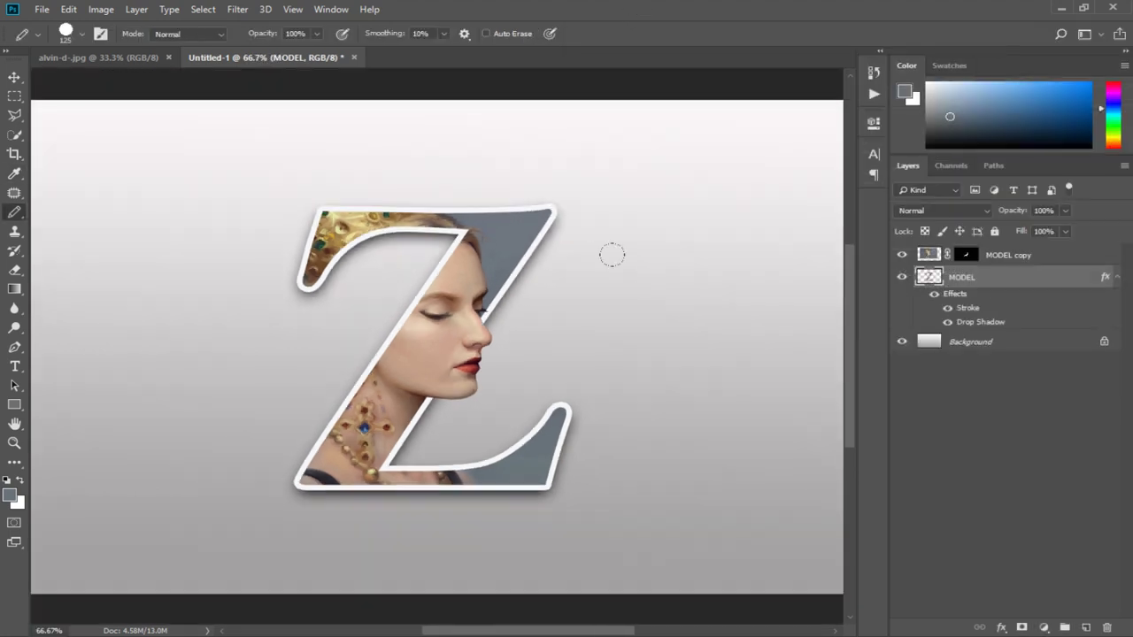